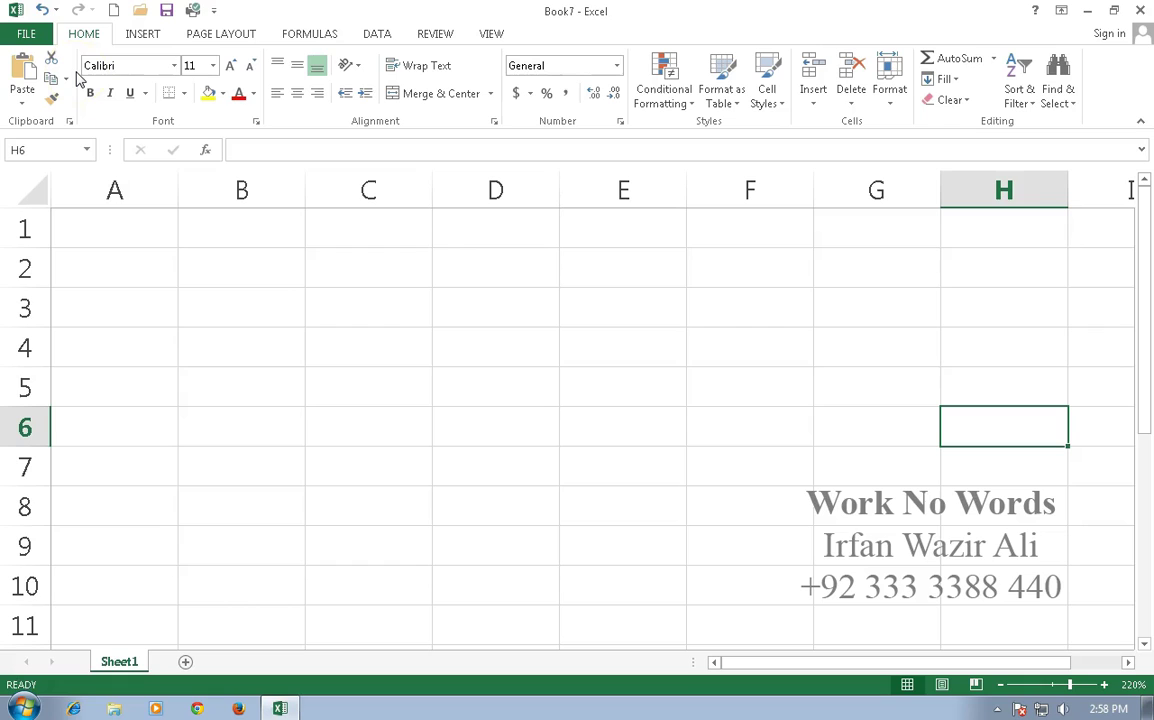
- Enter the title 'Wall Street Pakistan' in cell A1
left_click(109, 237)
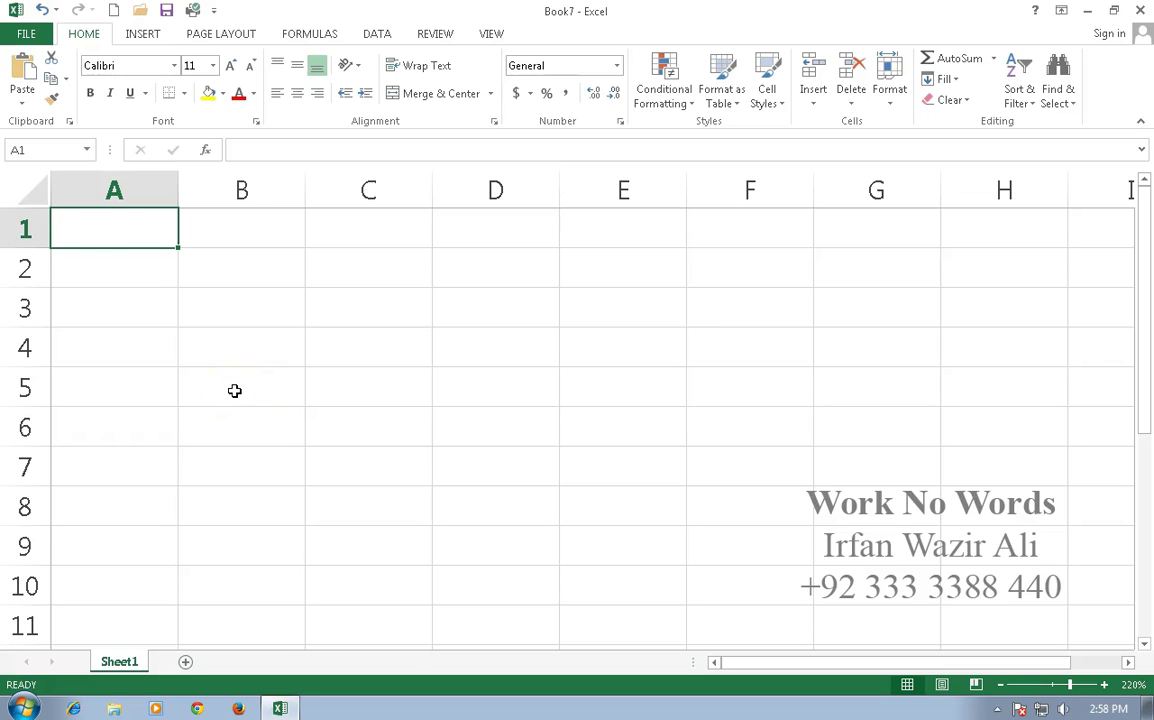
type("Wall Street Pakistan")
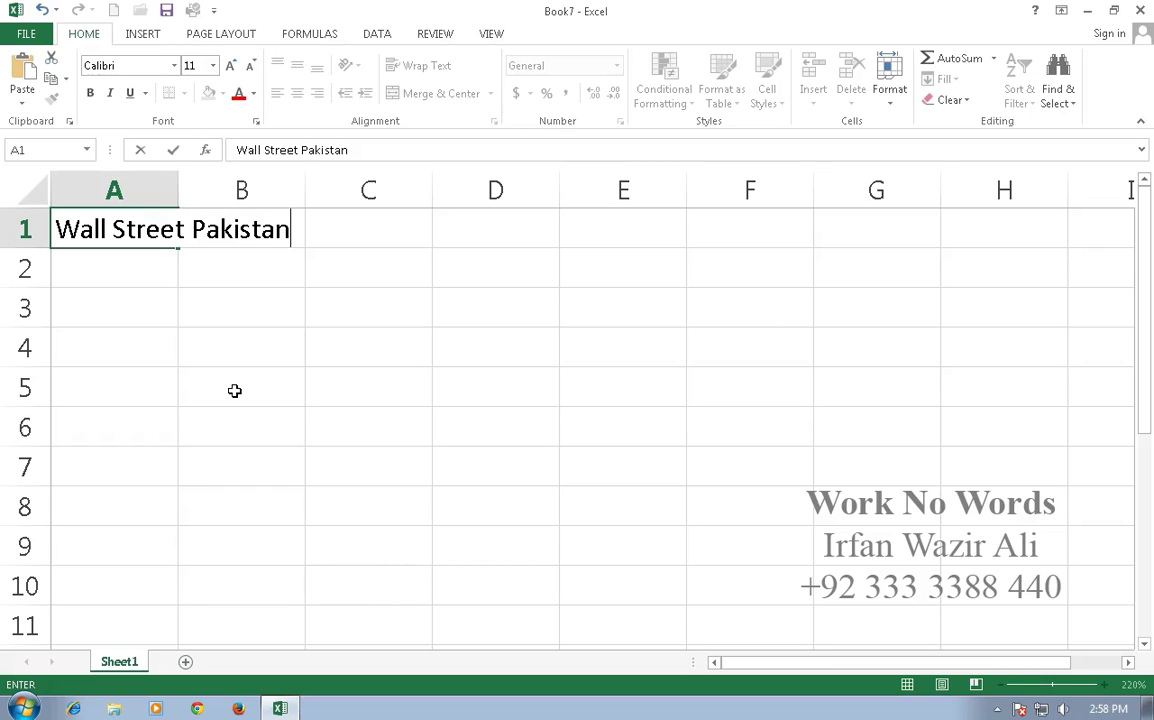
key("Return")
key("Return")
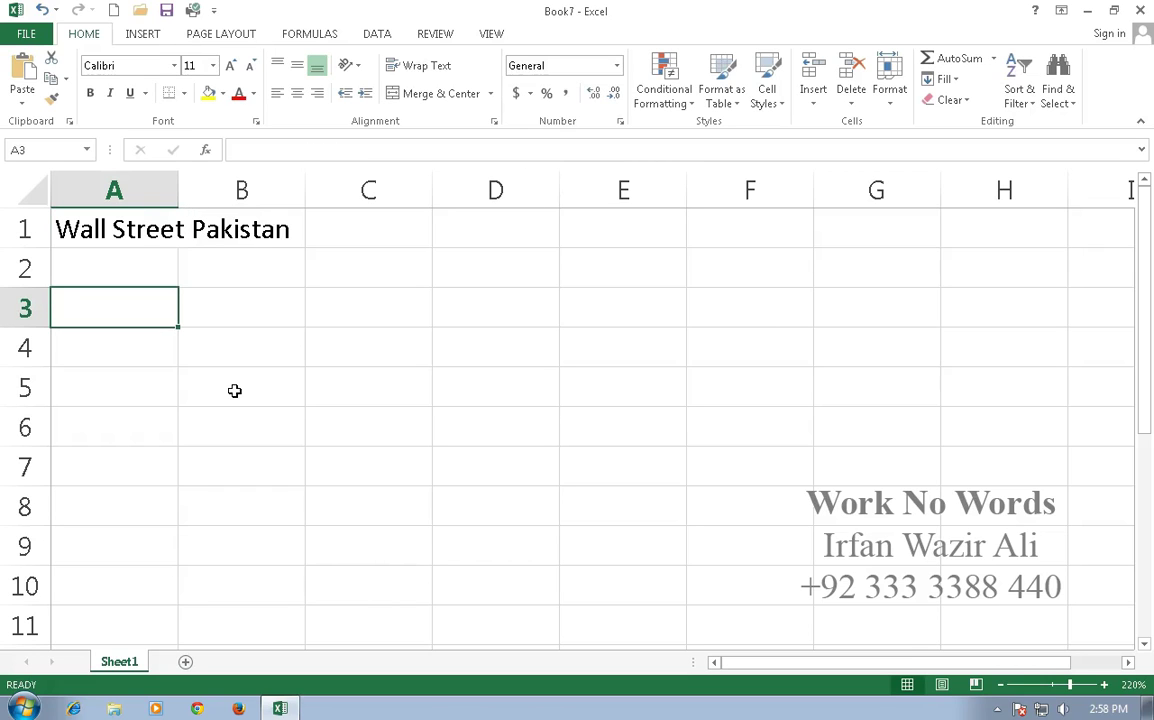
- Type headers Employee Id, First Name, Middle Name, Last Name, Dept., Basic Salary across row 3
type("Employee Id")
key("Tab")
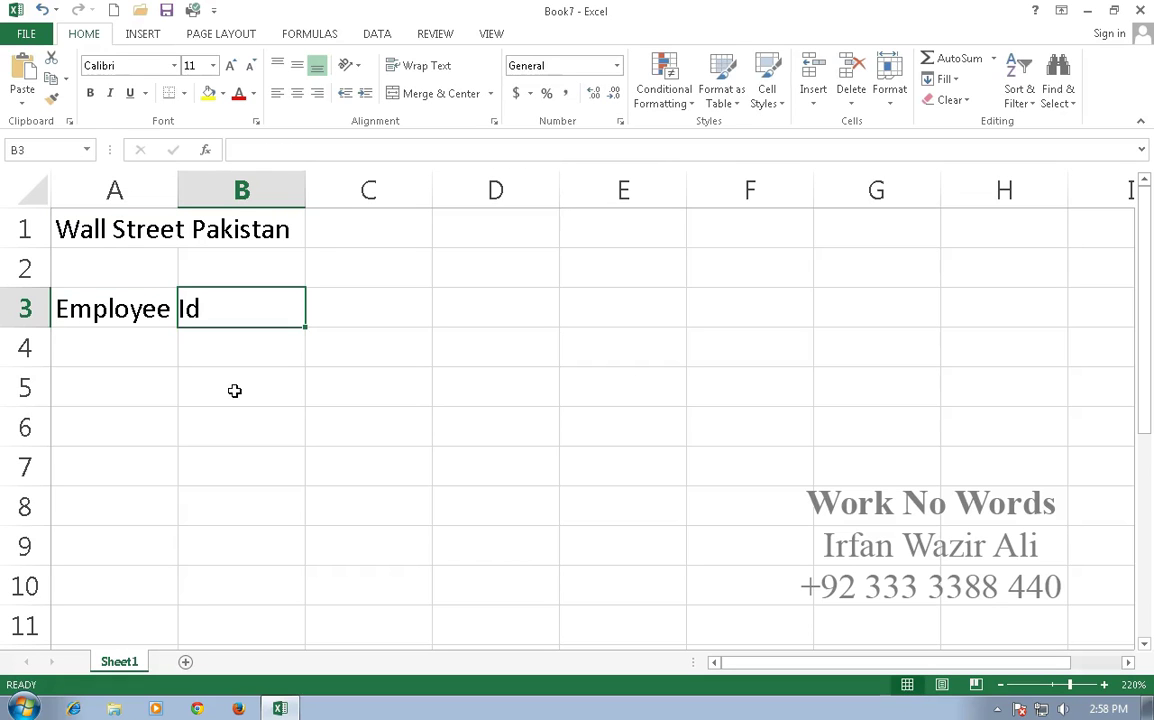
type("First Name")
key("Tab")
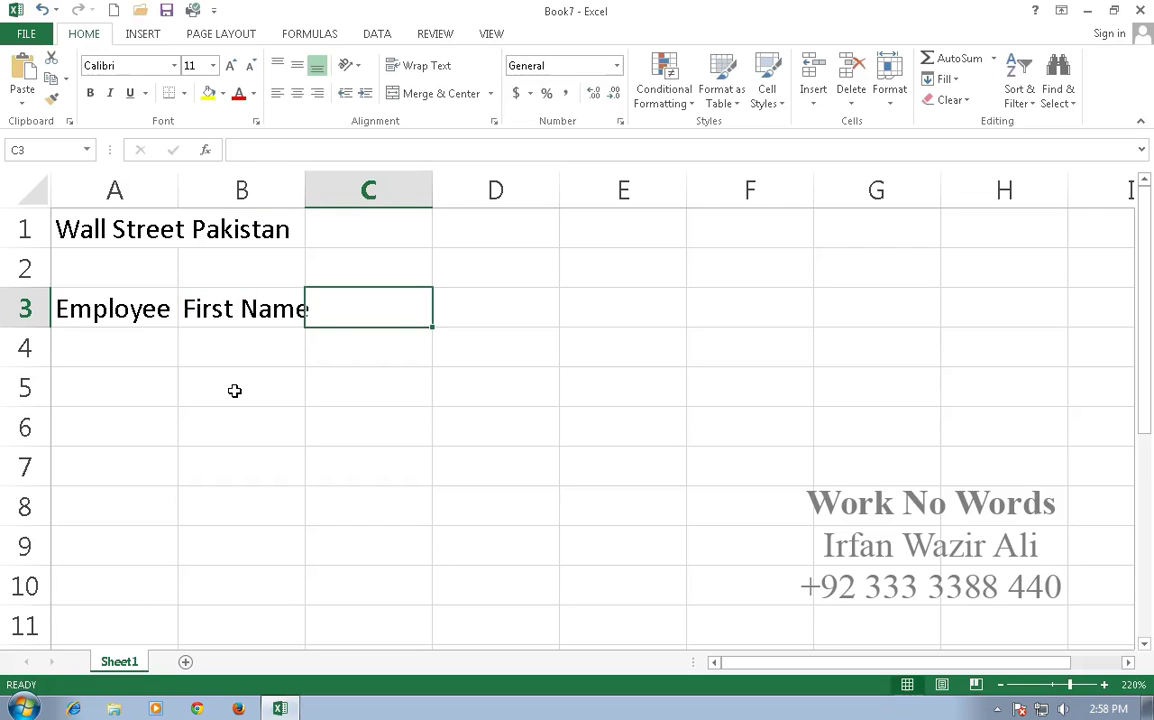
type("Middle ")
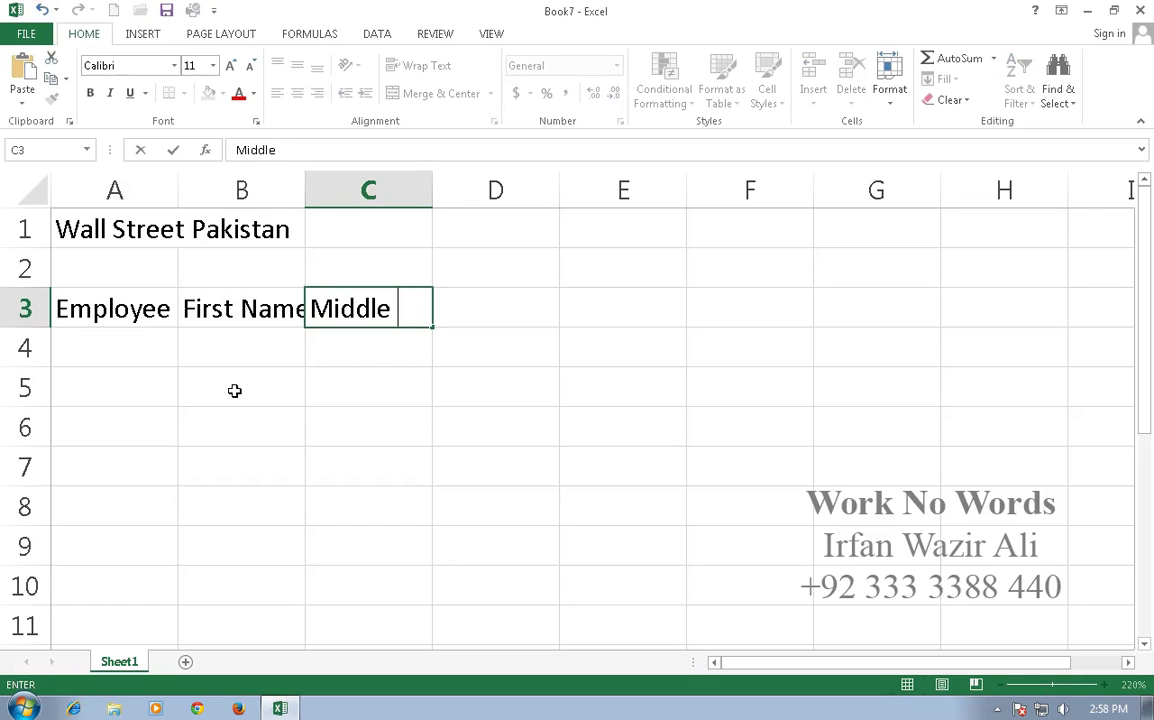
type("Name")
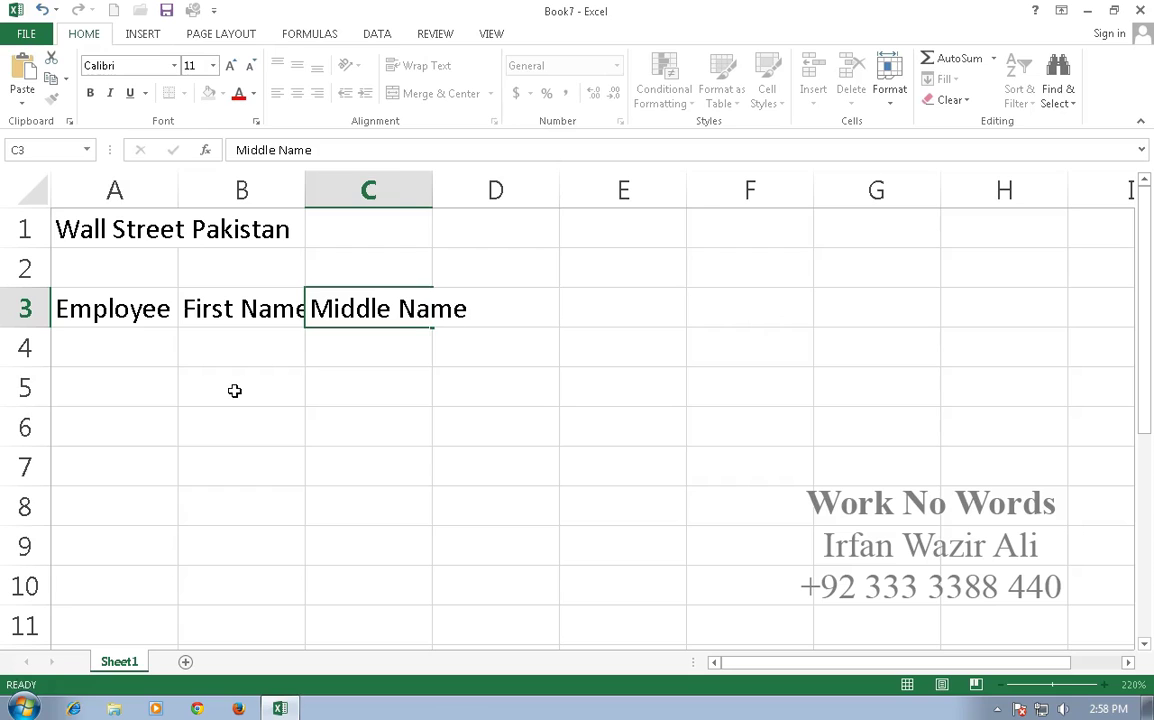
key("Tab")
type("Last N")
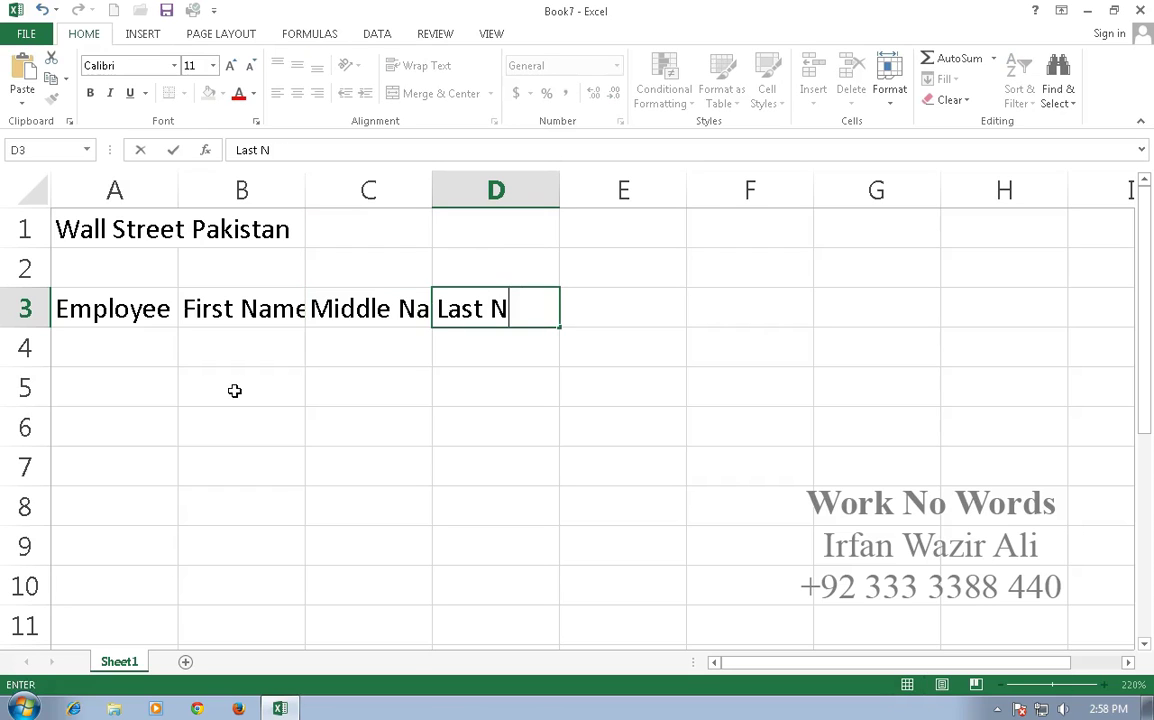
type("ame")
key("Tab")
type("Dept.")
key("Tab")
type("Basic Salary")
key("Tab")
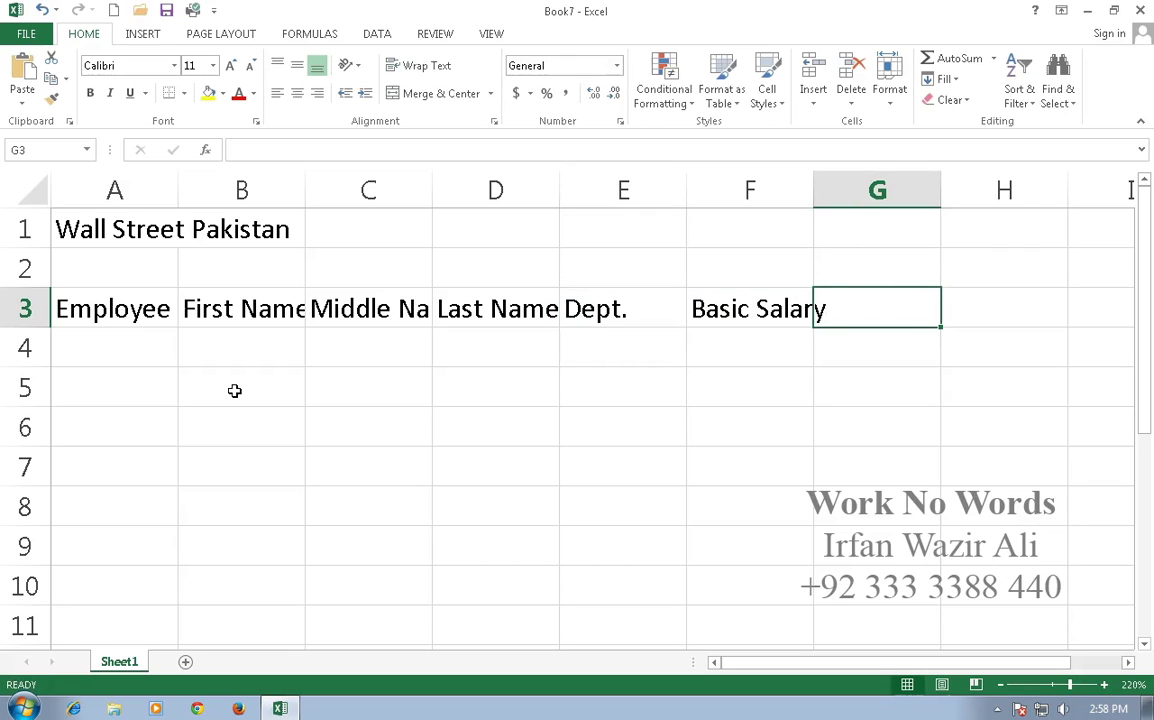
- Add the remaining row 3 headers Medical, House Rent, Convence, Tax, EOBI and Take Home
type("Medical")
key("Tab")
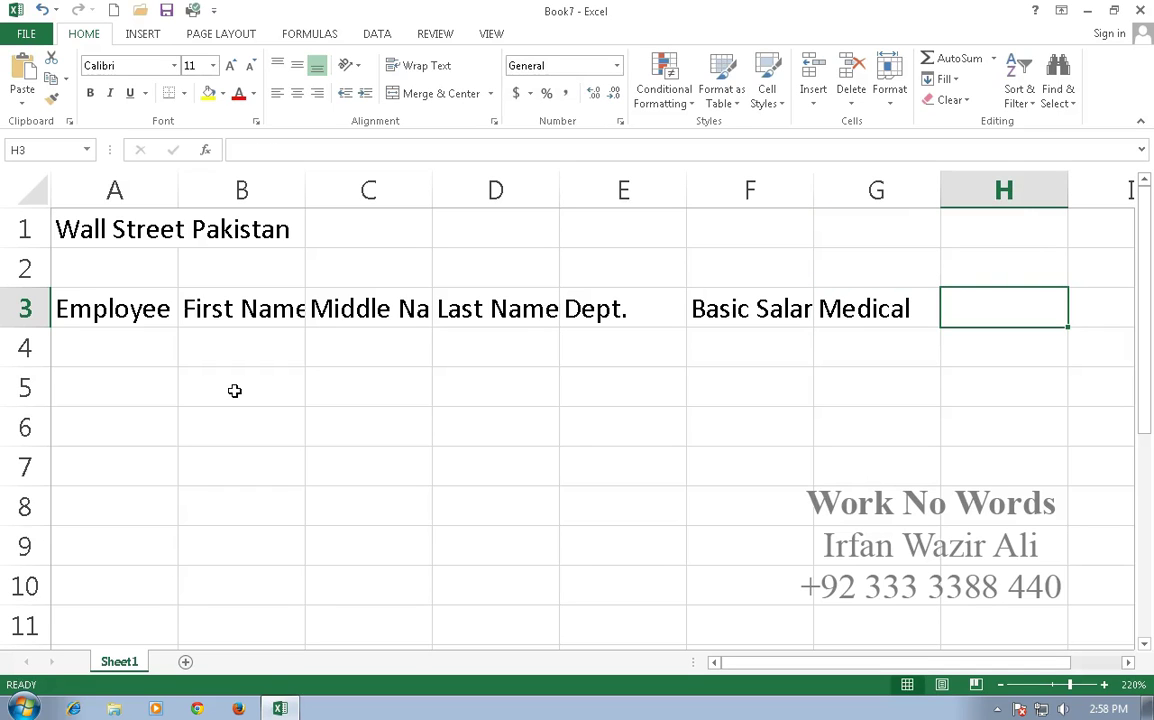
type("House ")
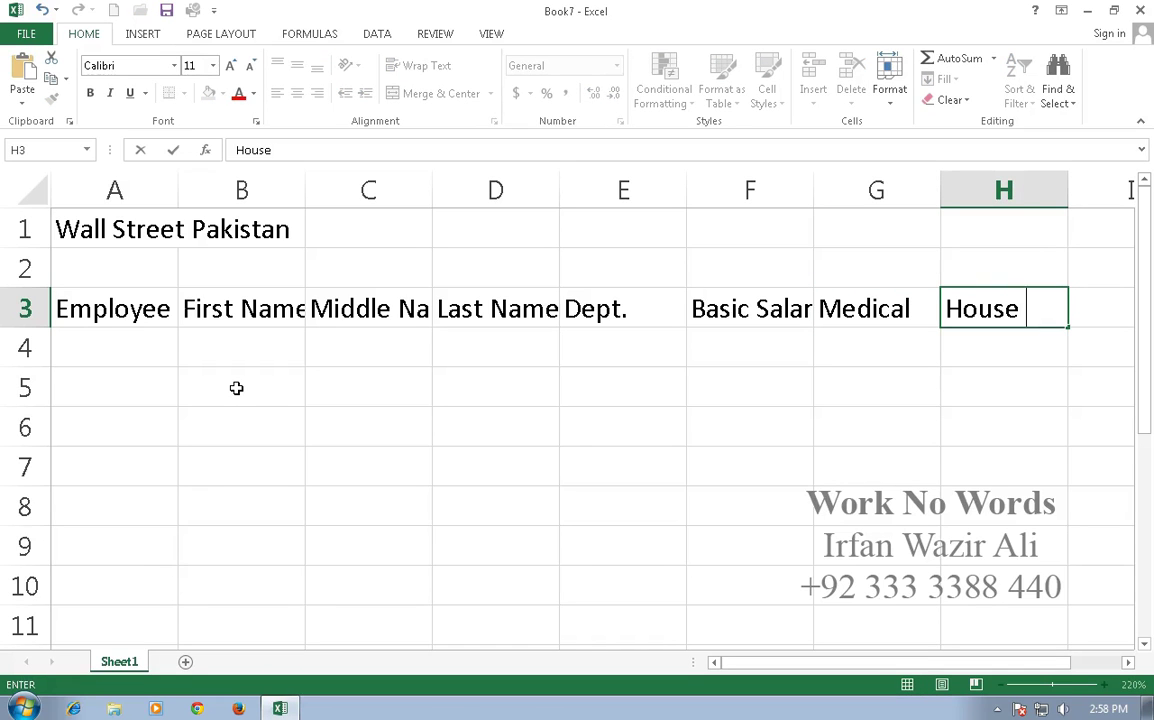
type("Rent")
key("Tab")
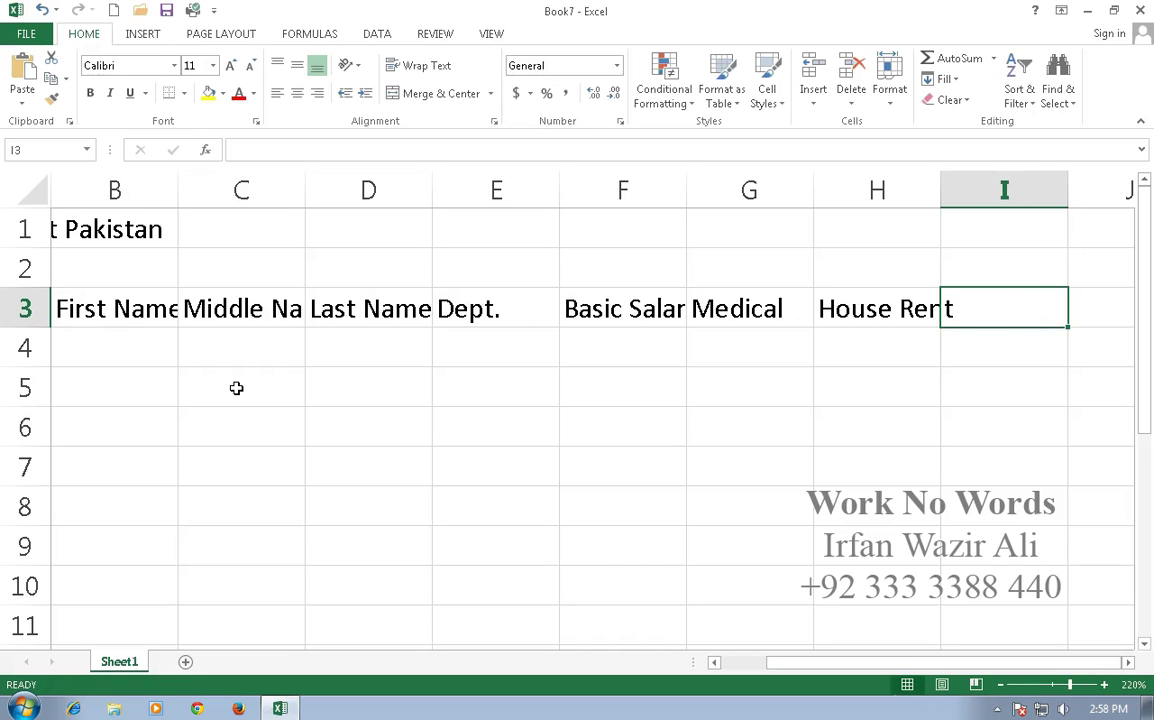
type("Convence")
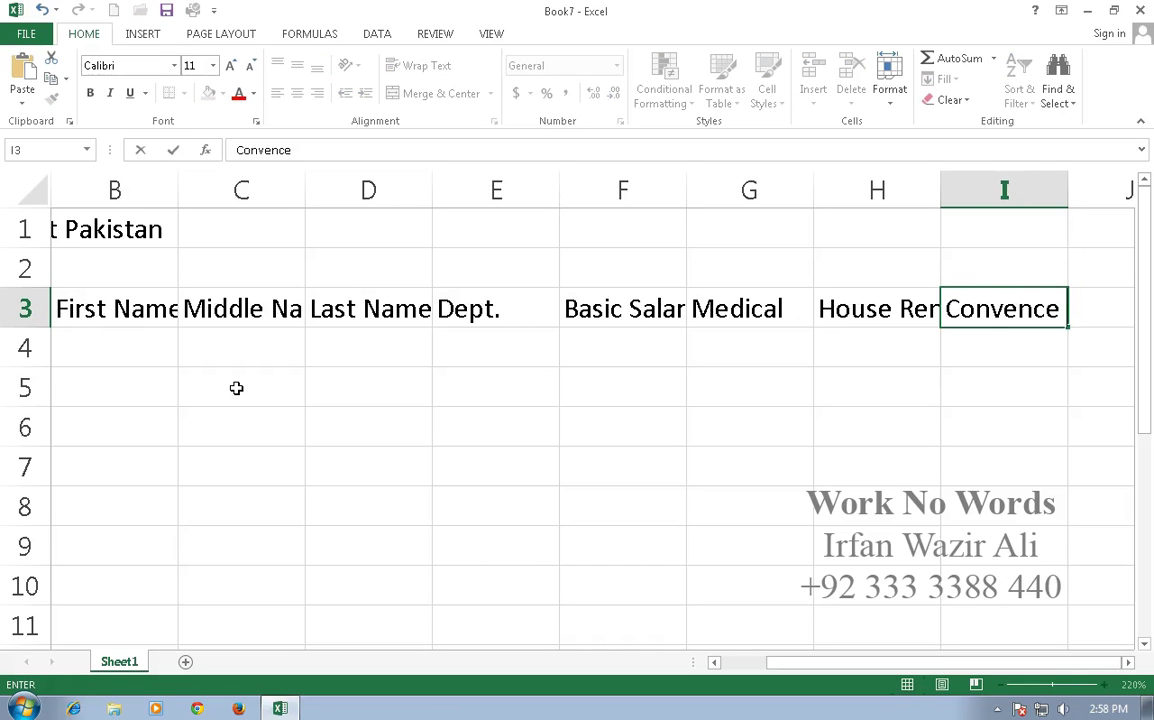
key("Tab")
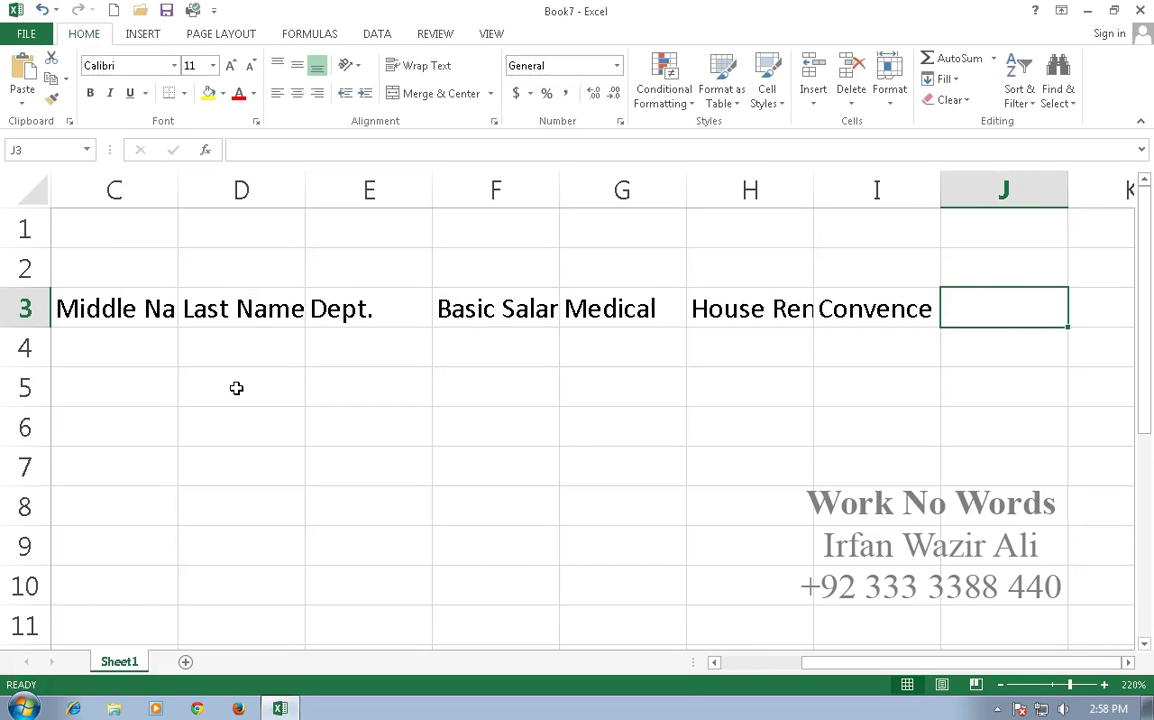
type("T")
key("BackSpace")
type("Tax")
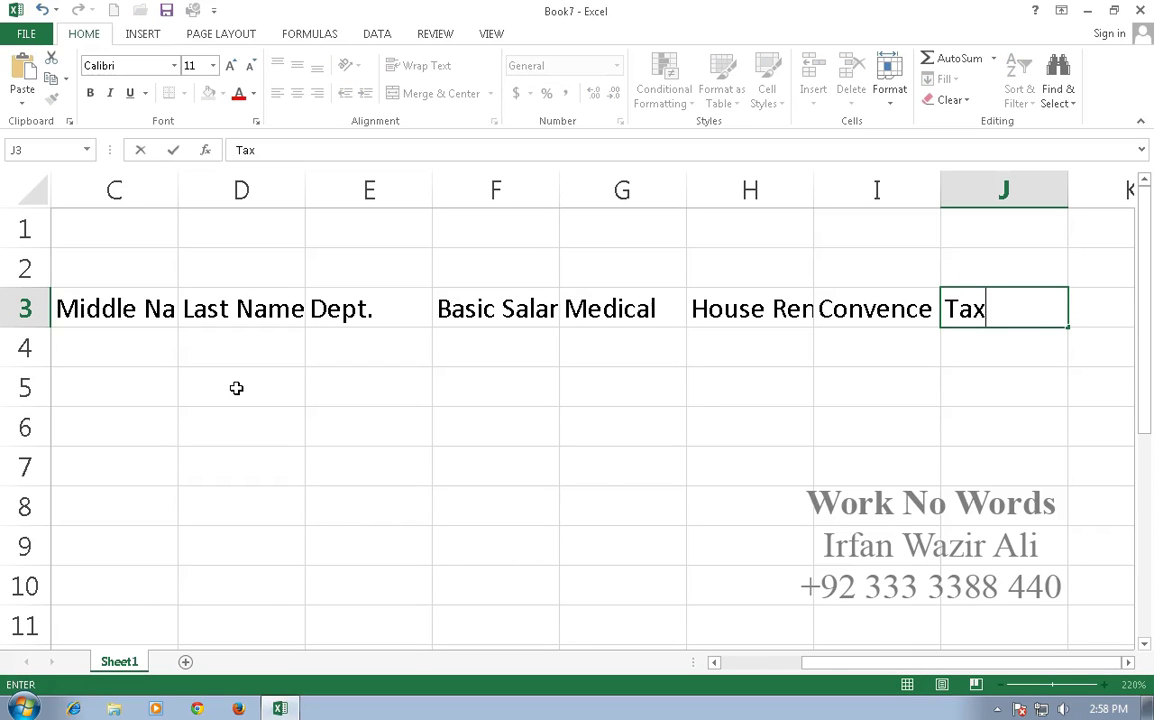
key("Tab")
type("EOBI")
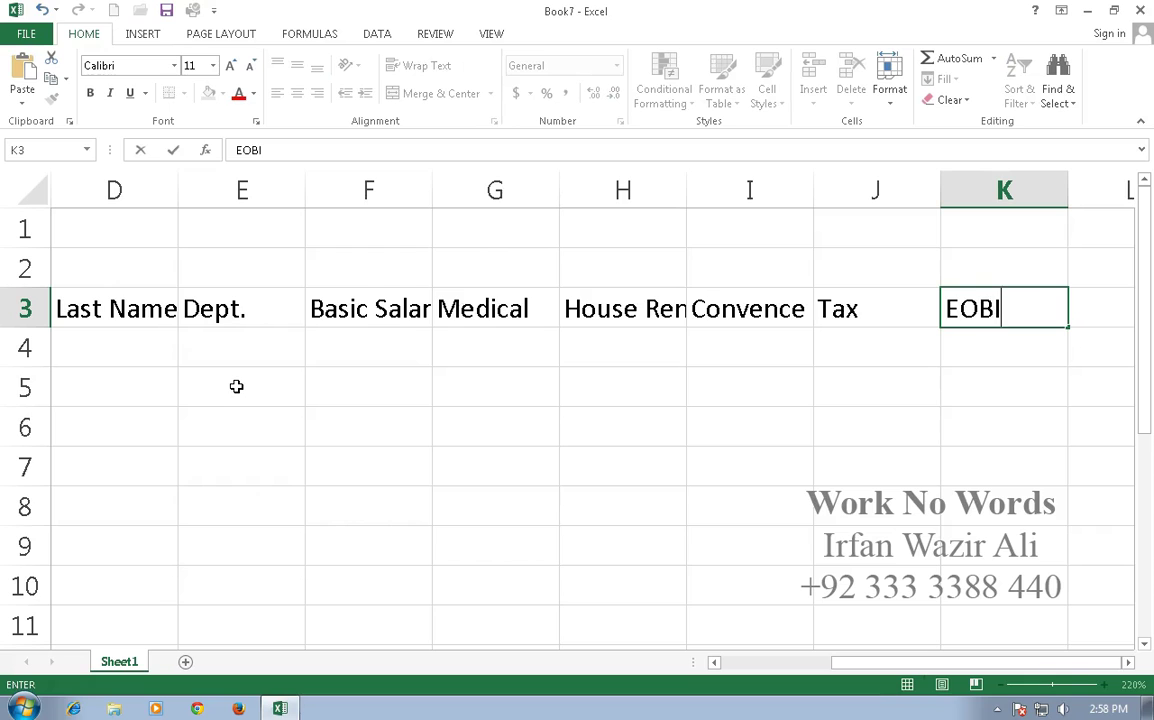
key("Tab")
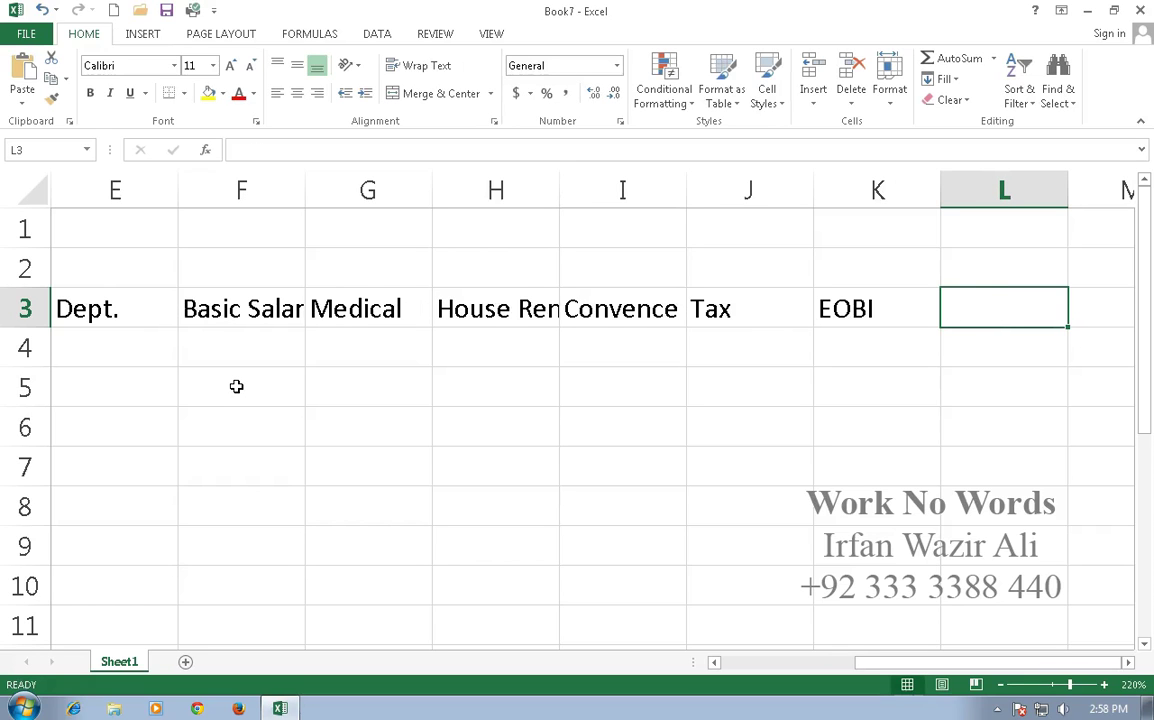
type("Take Home")
key("Return")
key("Home")
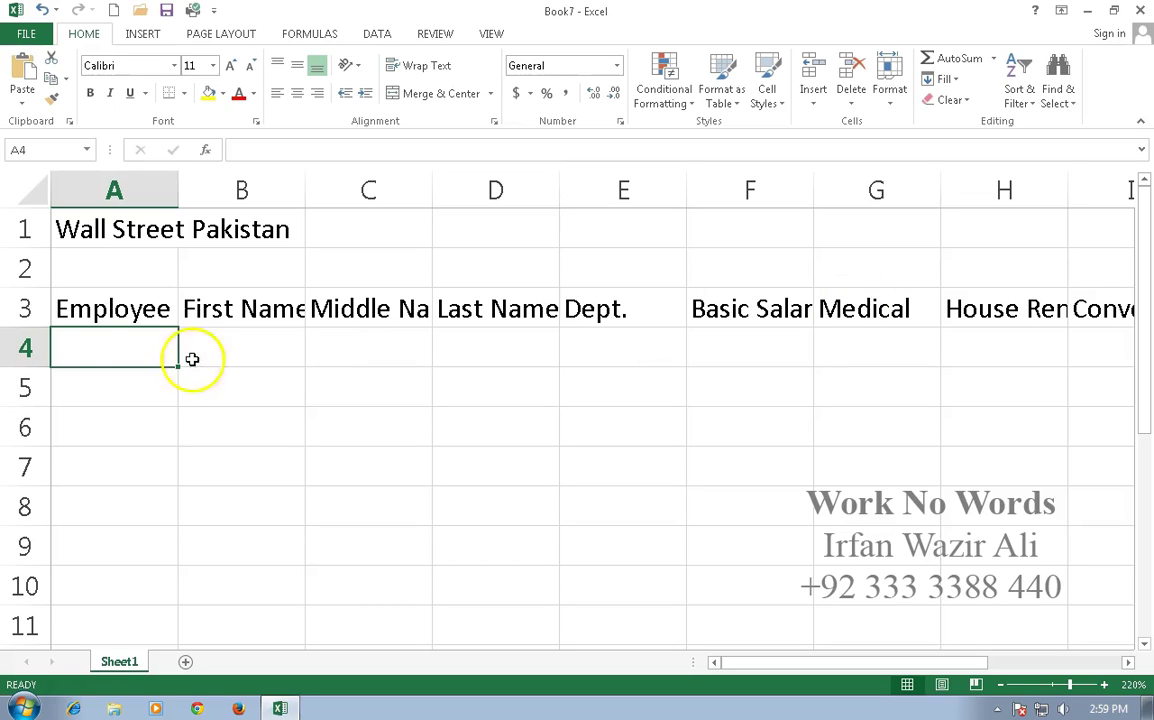
left_click(110, 318)
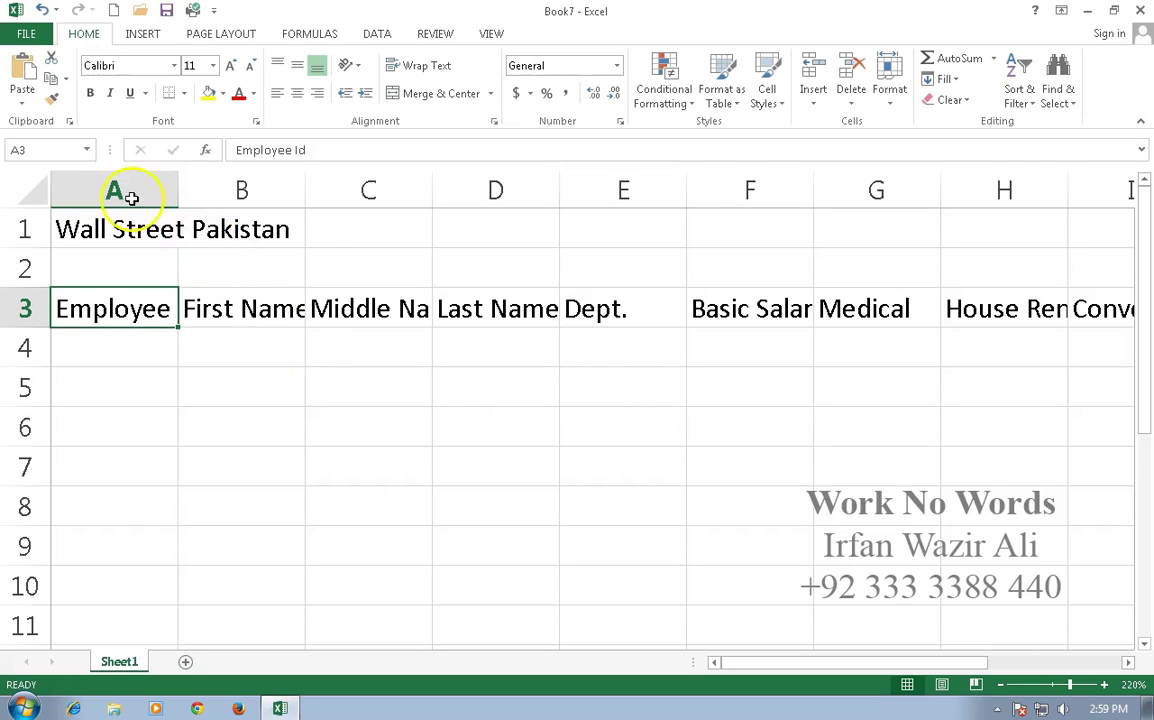
mouse_move(118, 194)
left_mouse_down()
mouse_move(1145, 178)
mouse_move(910, 220)
left_mouse_up()
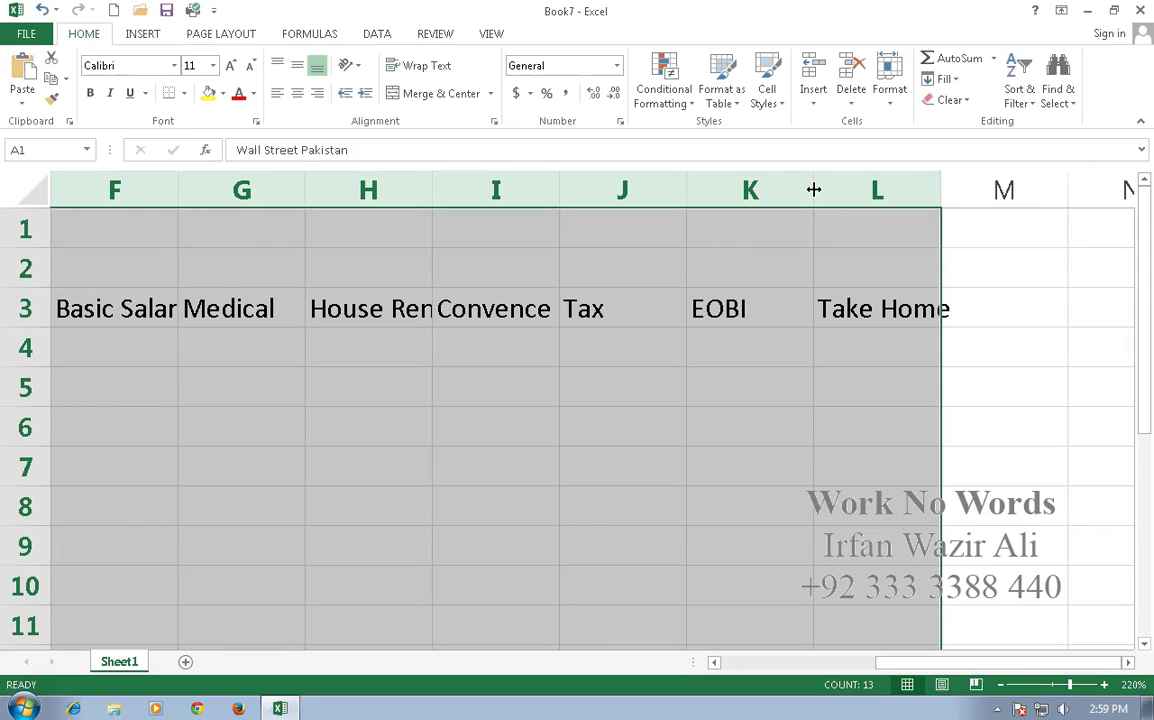
double_click(814, 189)
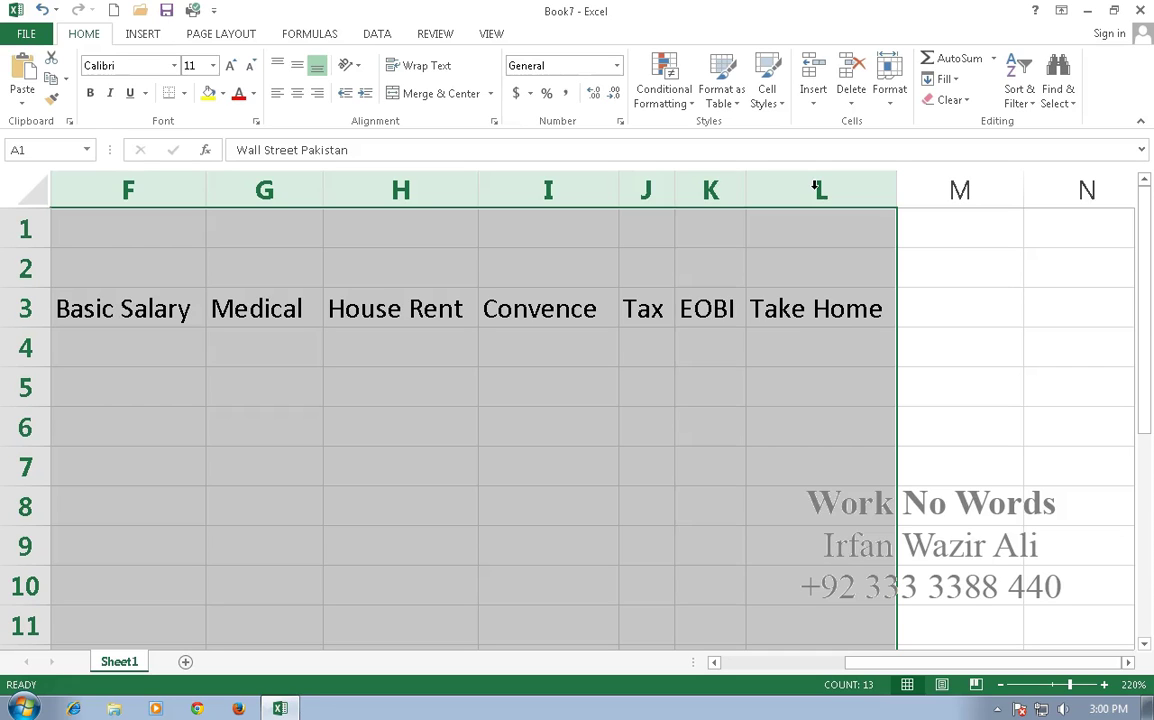
left_click(42, 10)
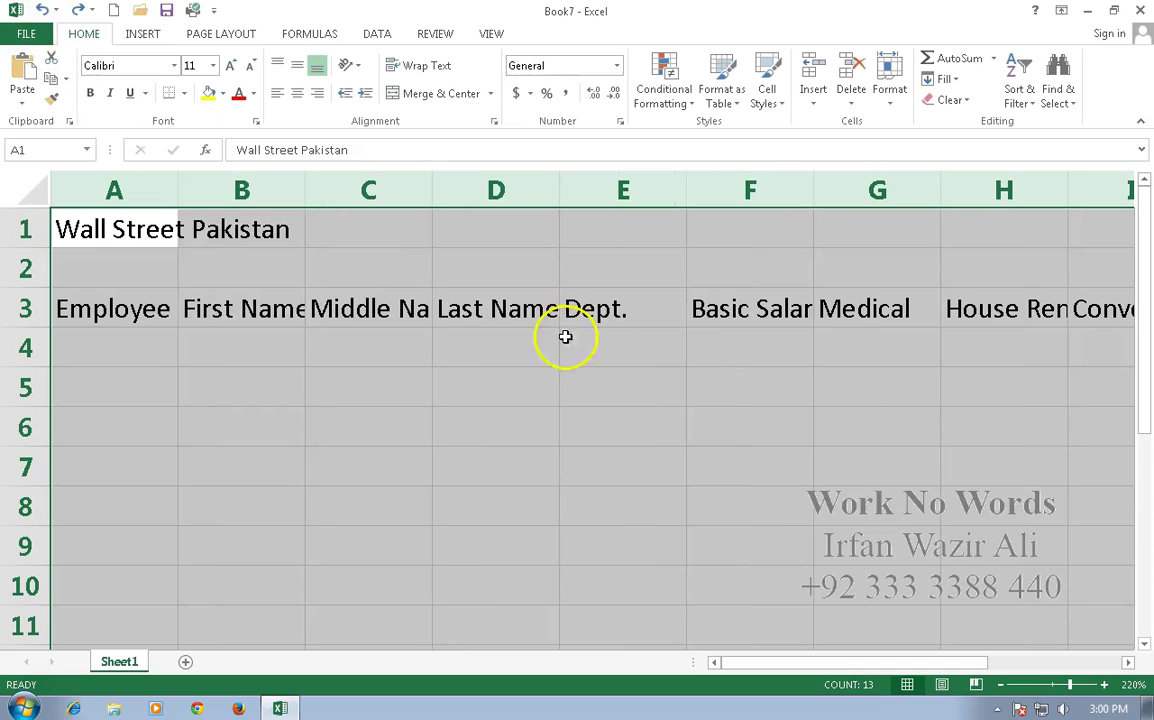
left_click(117, 318)
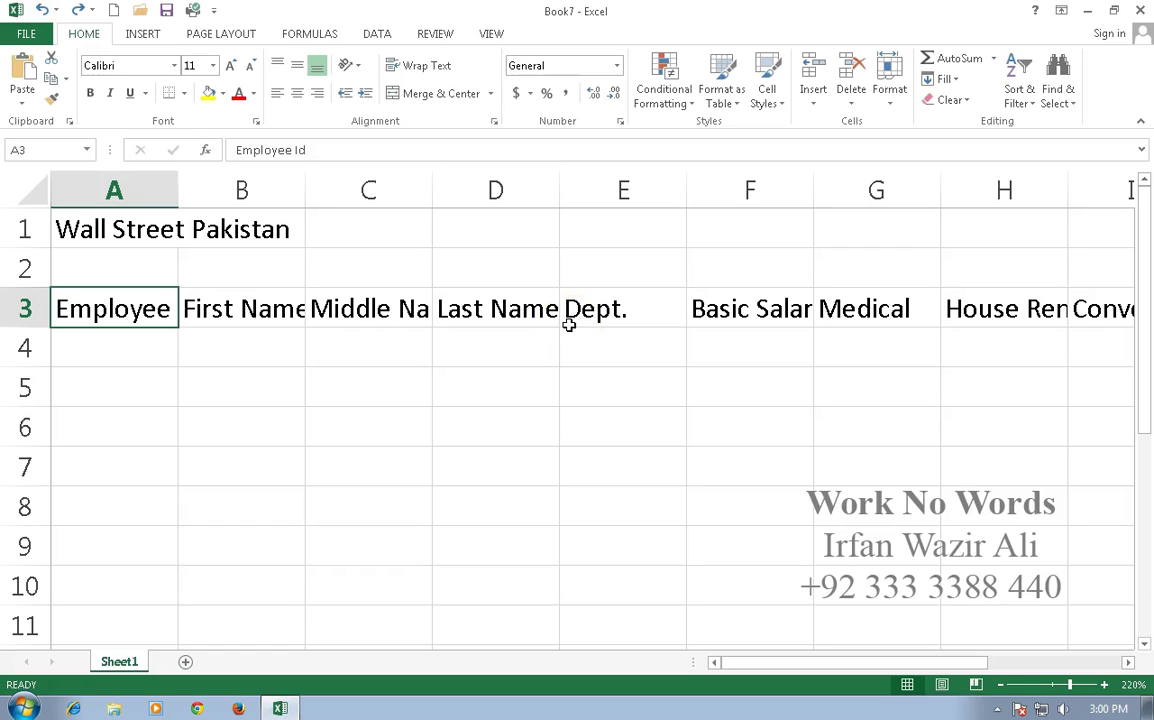
- Select the twelve headers in A3:L3 and AutoFit their column widths
key("shift+Right")
key("shift+Right")
key("shift+Right")
key("shift+Right")
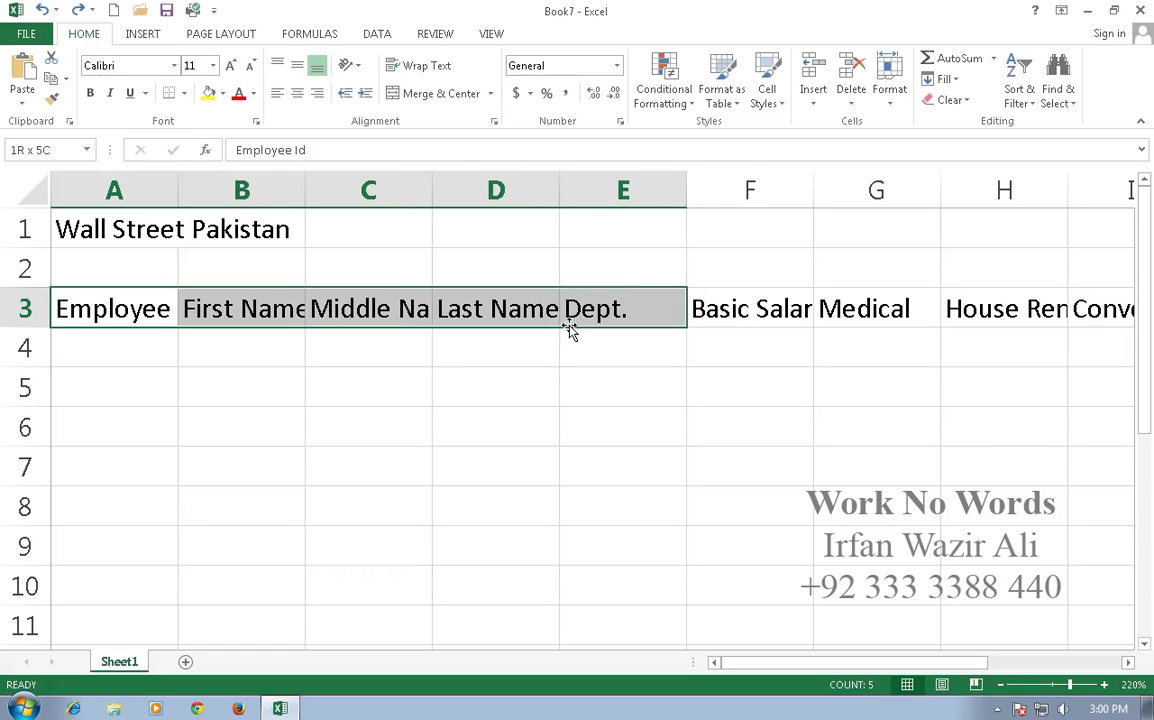
key("shift+Right")
key("shift+Right")
key("shift+Right")
key("shift+Right")
key("shift+Right")
key("shift+Right")
key("shift+Right")
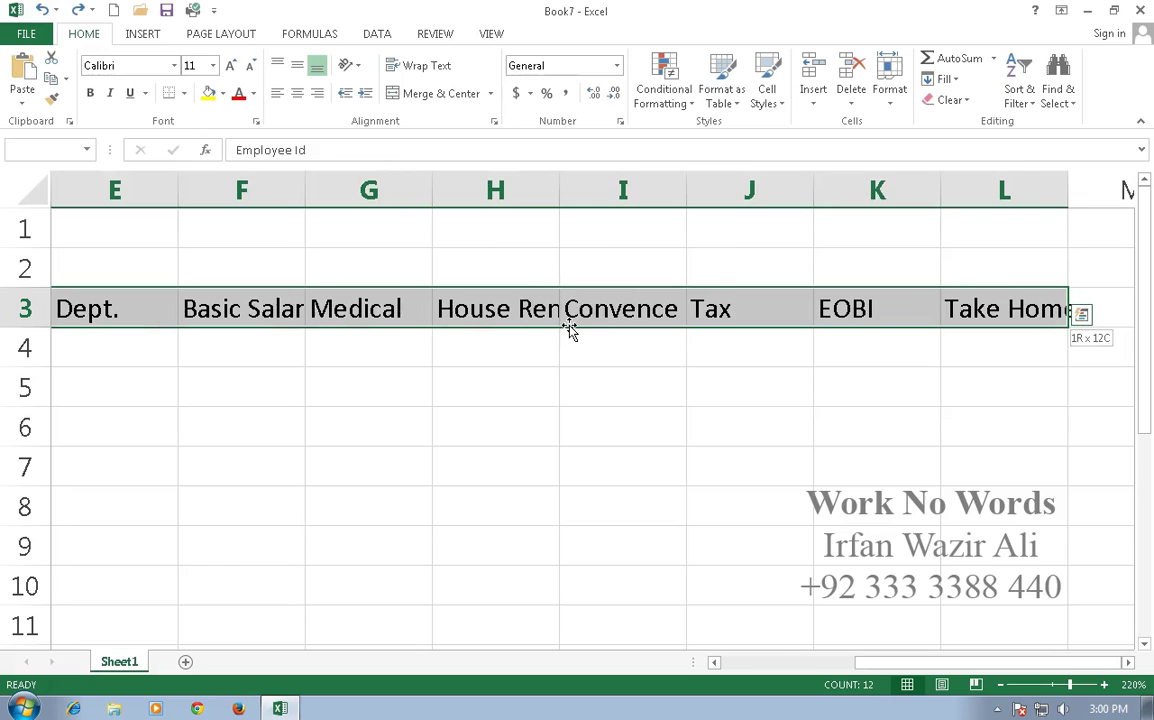
key("shift+Right")
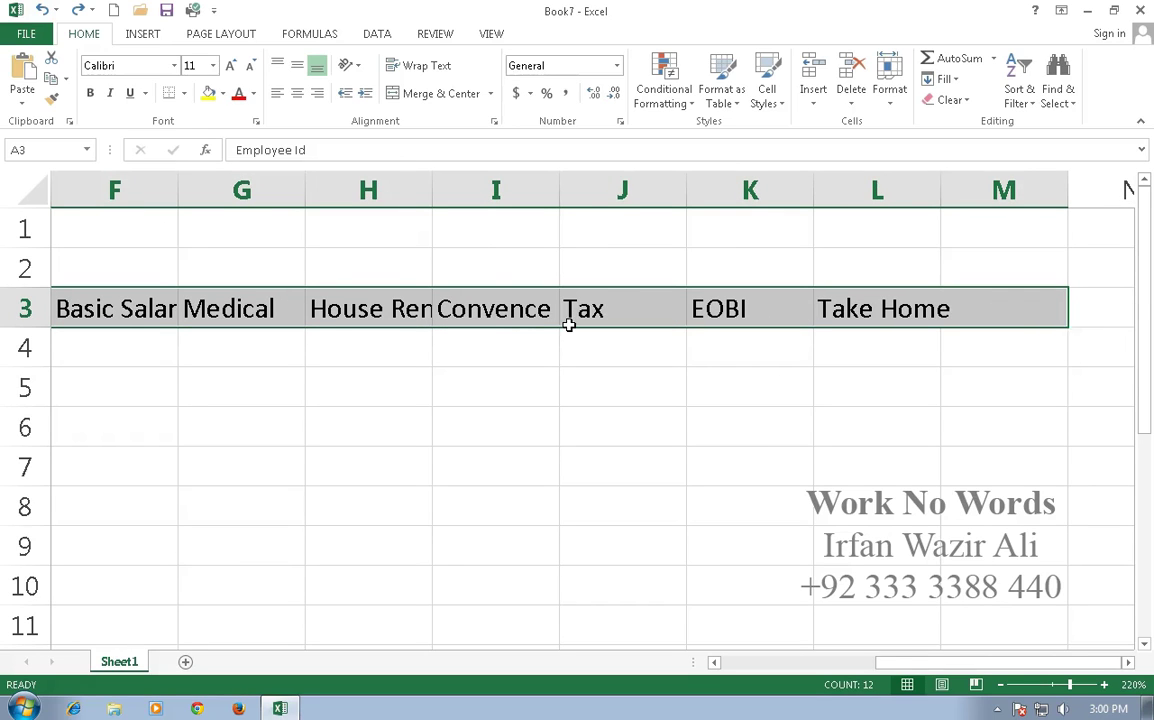
key("Home")
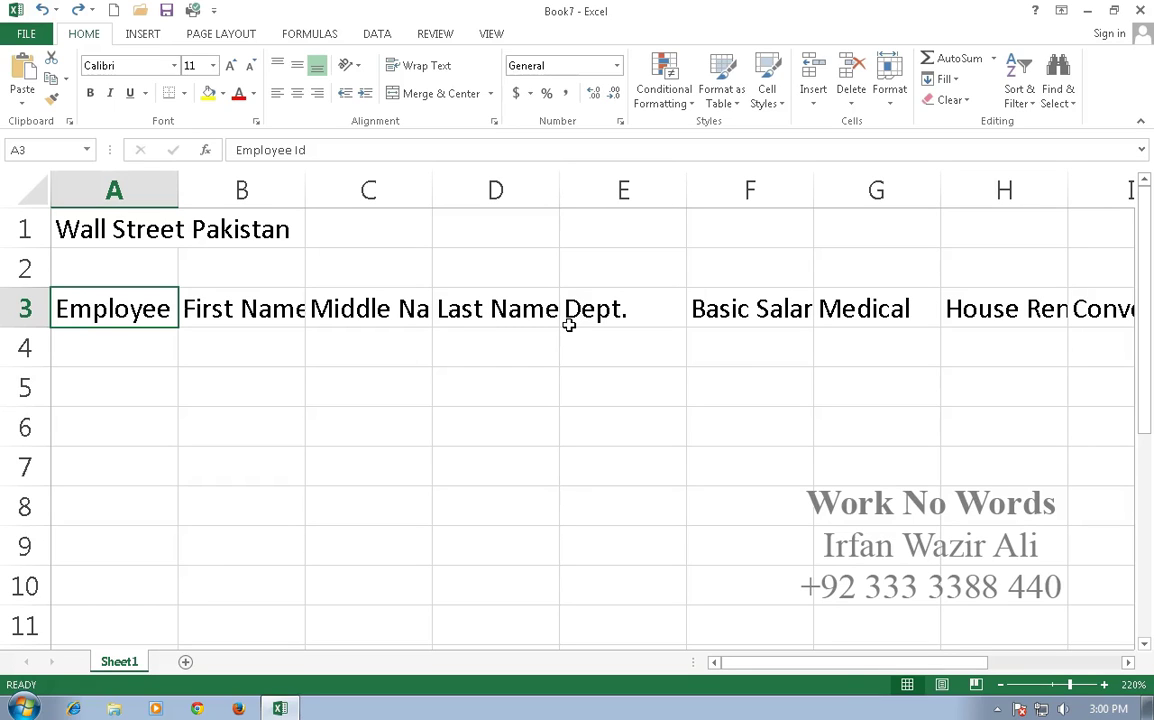
key("ctrl+shift+Right")
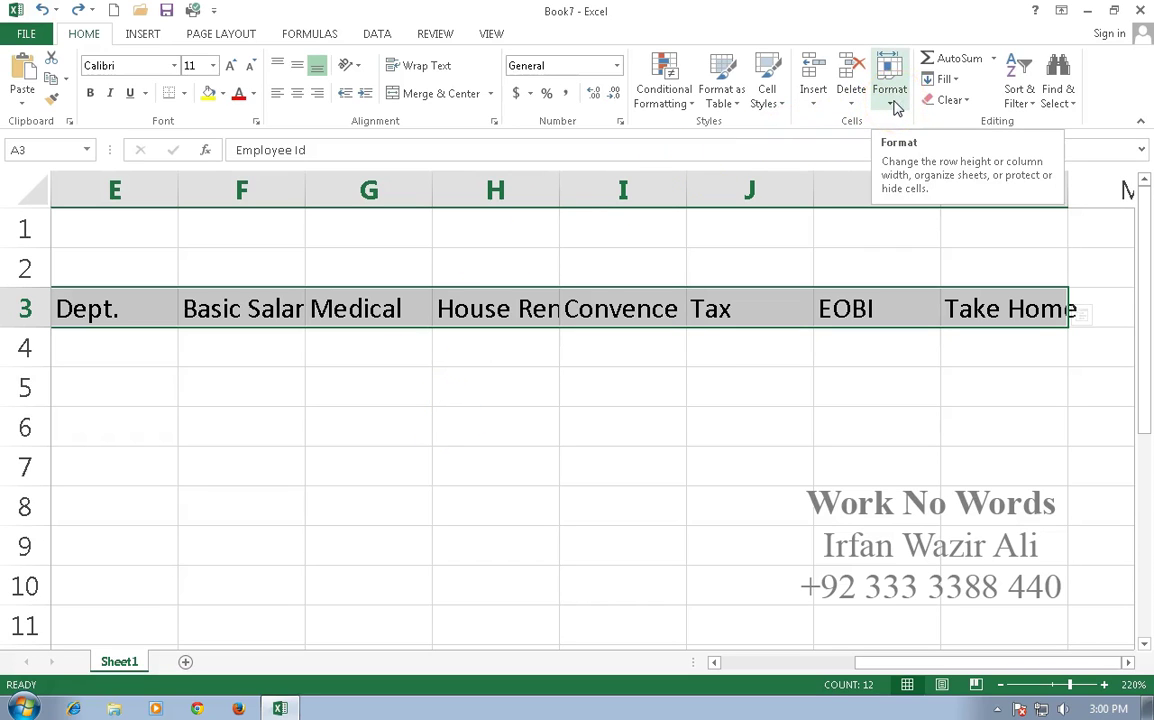
left_click(893, 100)
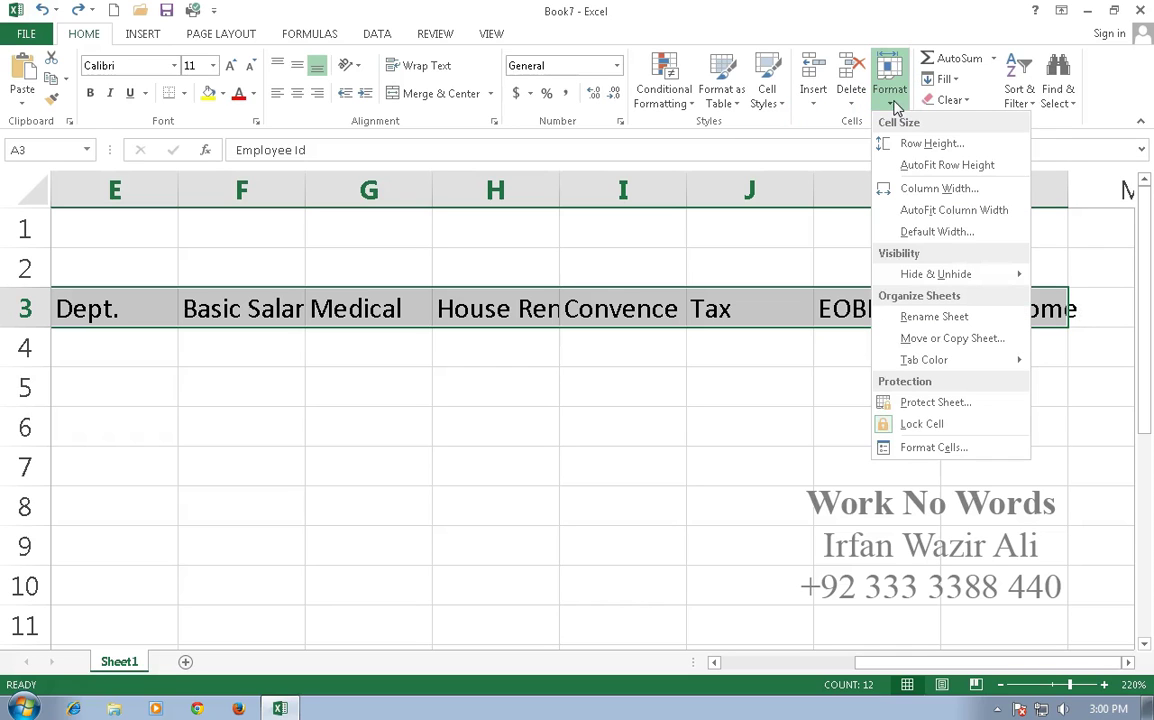
left_click(922, 212)
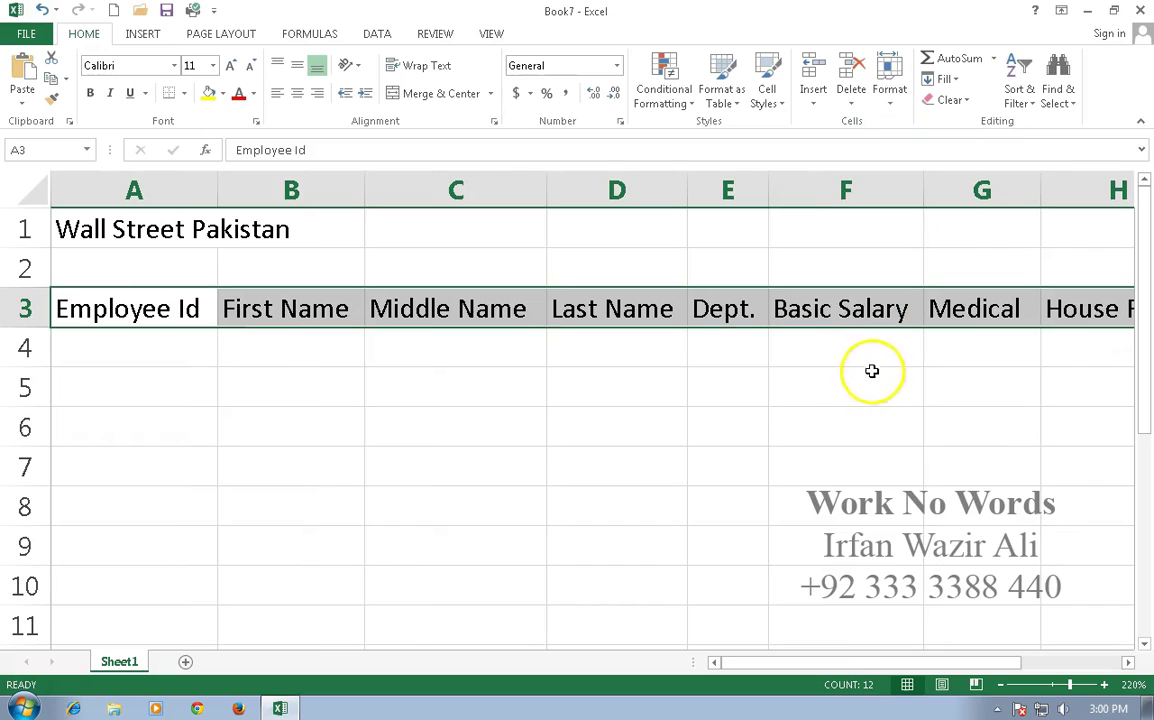
left_click(197, 354)
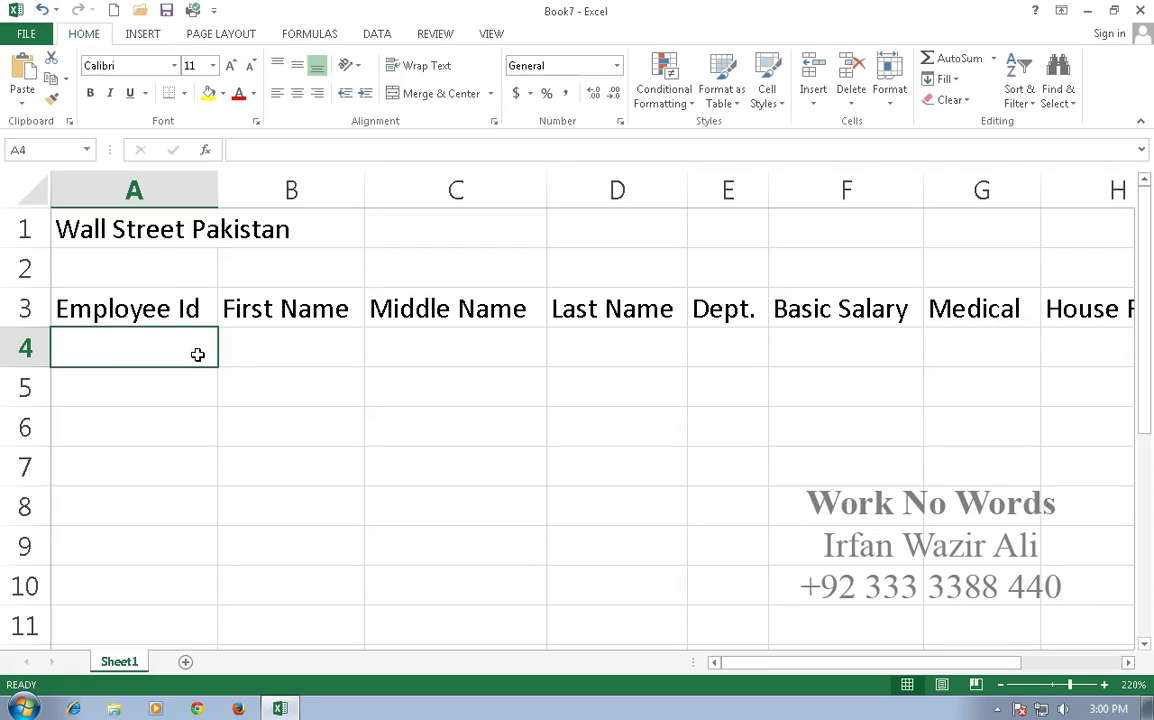
- Enter 1001 in A4 and fill the id series down to 1010 in A13
type("1001")
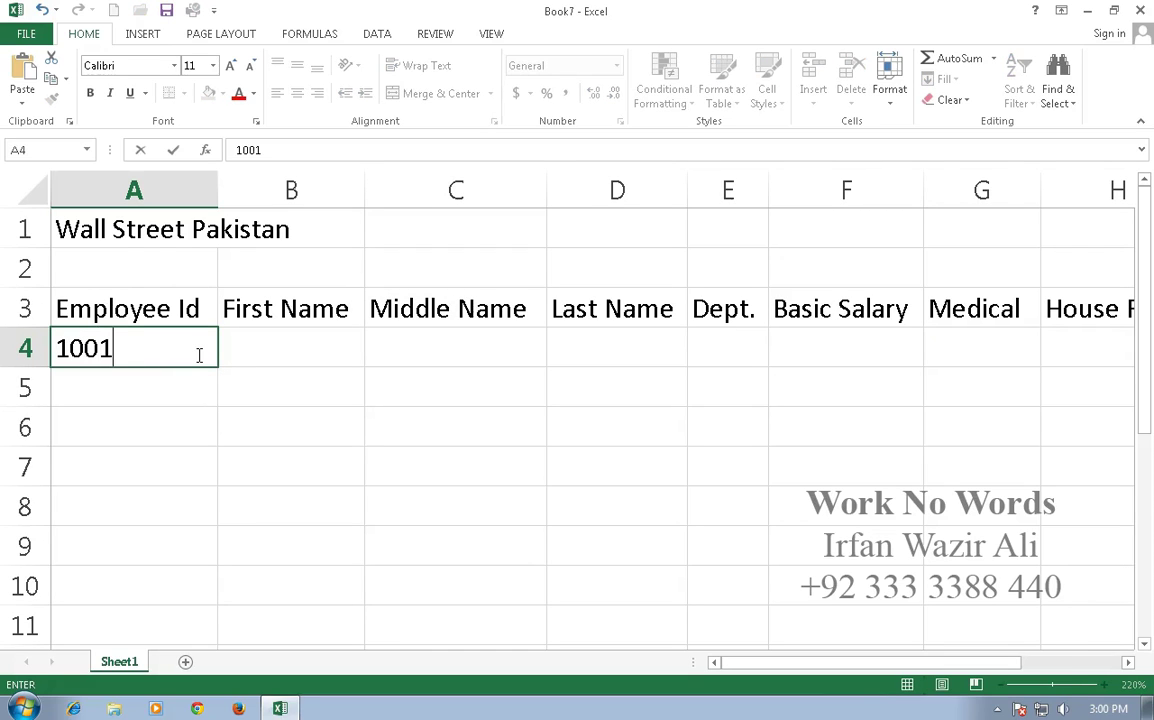
key("Return")
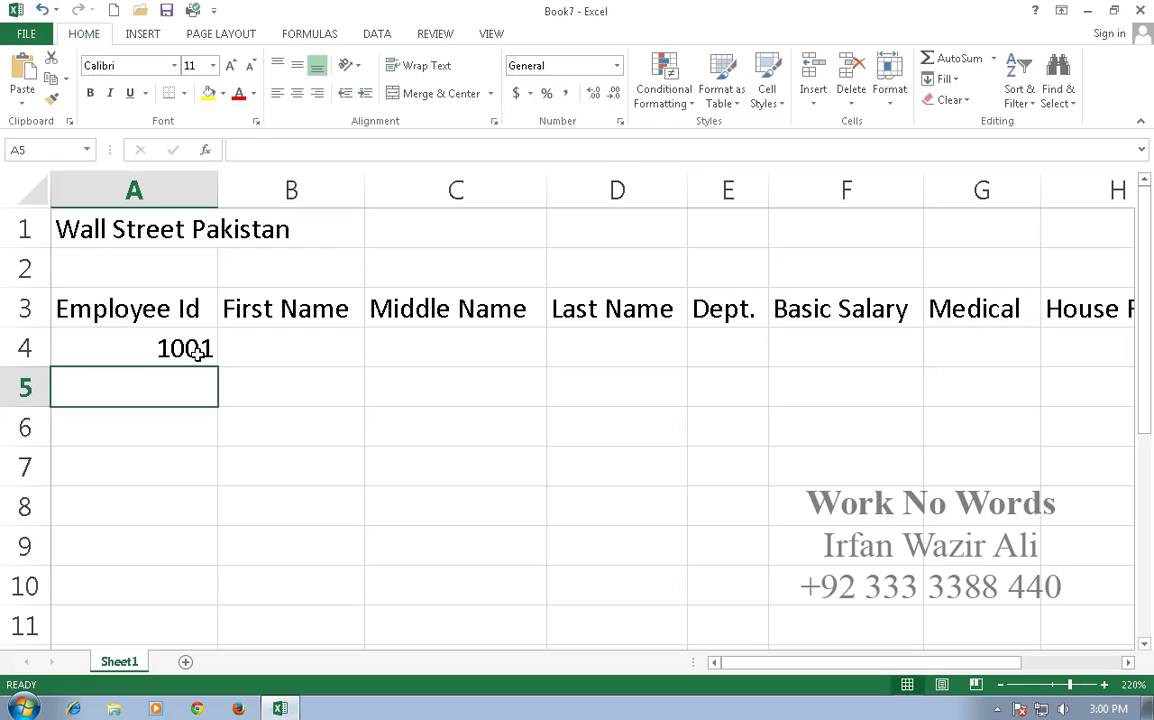
left_click(197, 352)
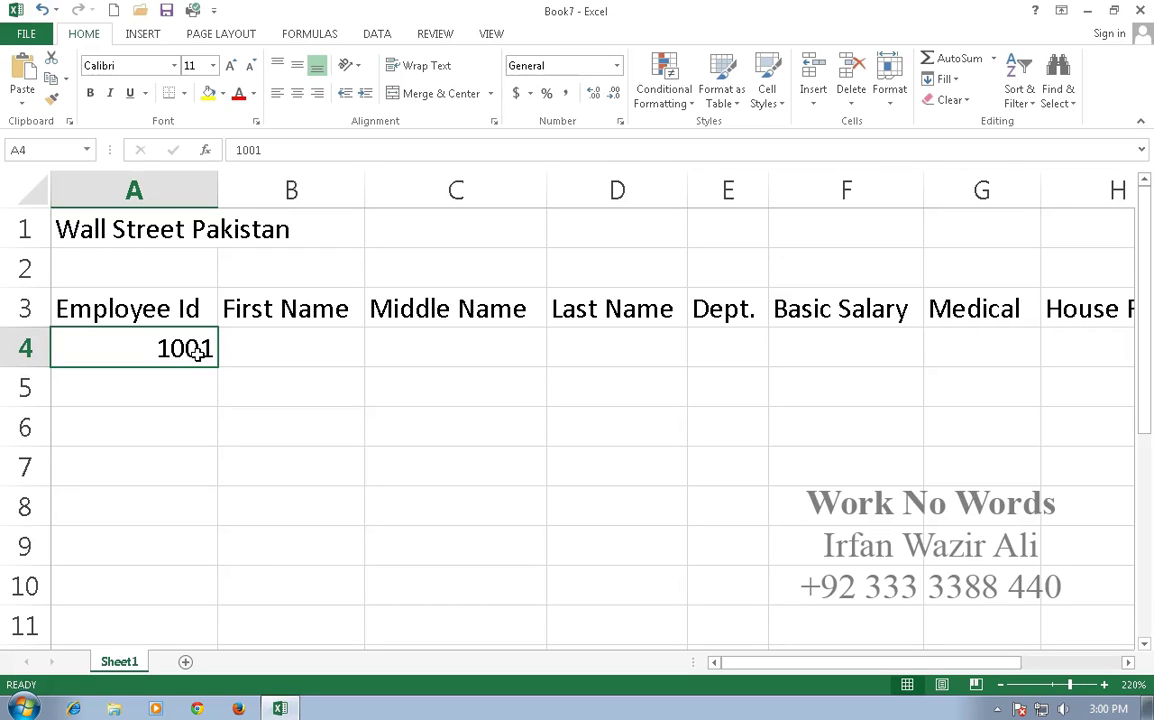
mouse_move(216, 366)
left_mouse_down()
mouse_move(219, 634)
mouse_move(222, 625)
left_mouse_up()
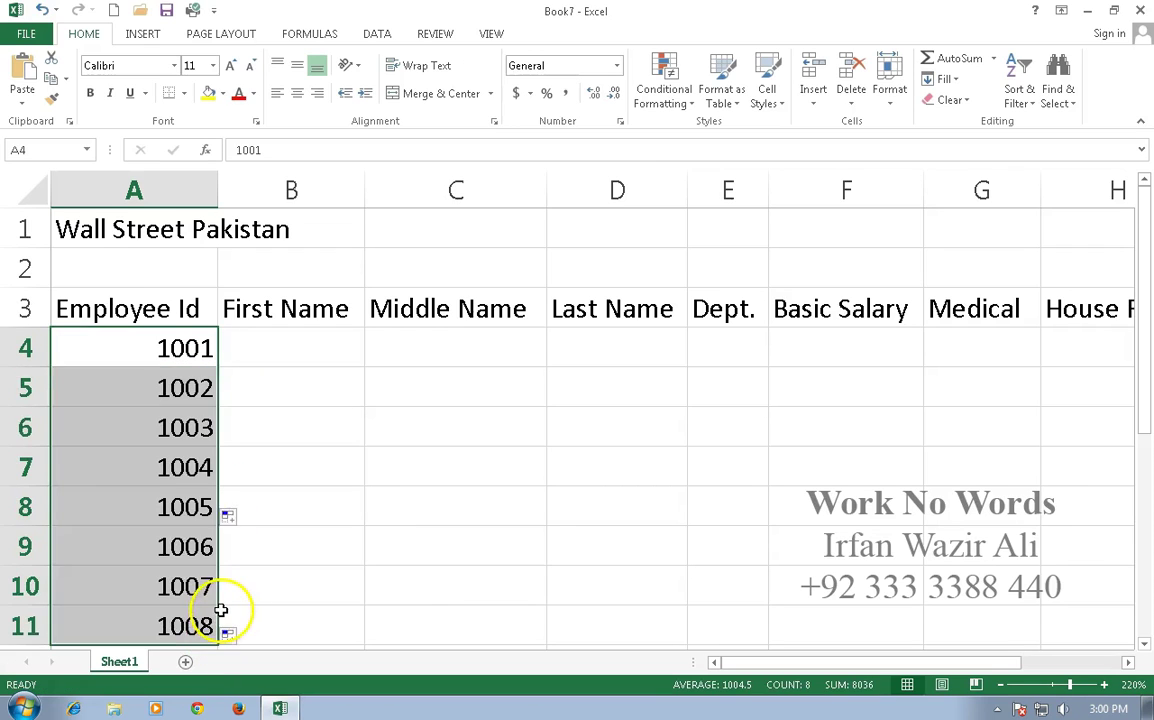
scroll(222, 590, "down", 2)
left_click_drag(218, 403, 219, 471)
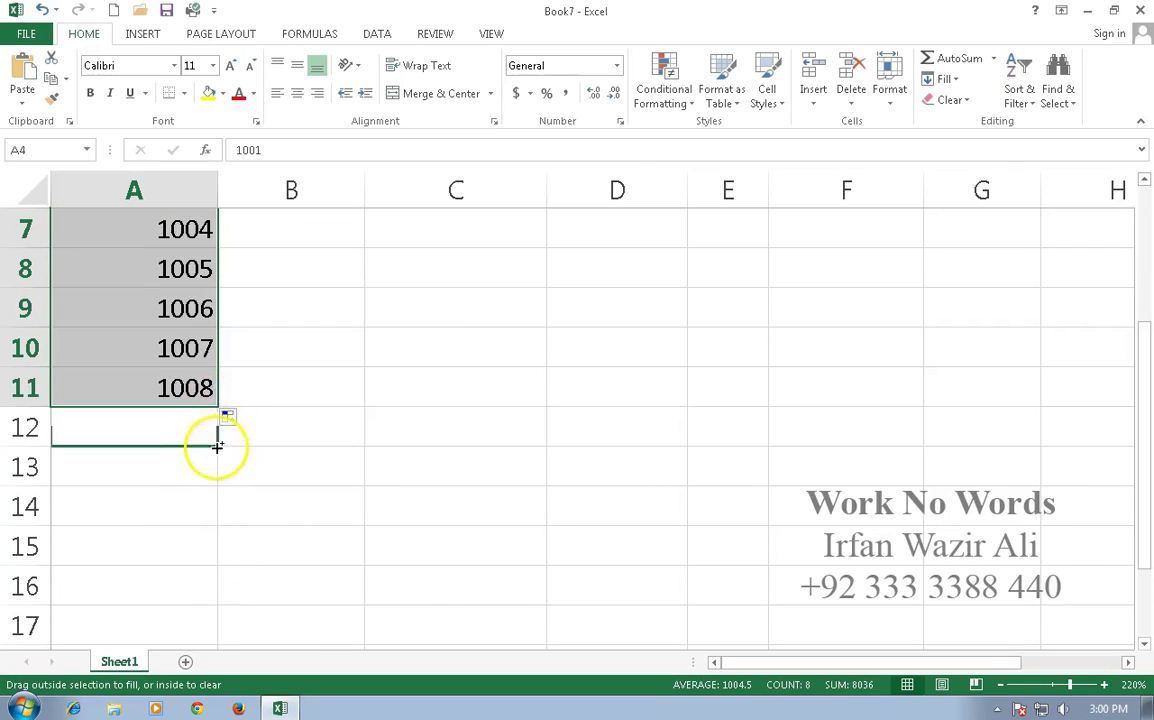
left_click(280, 478)
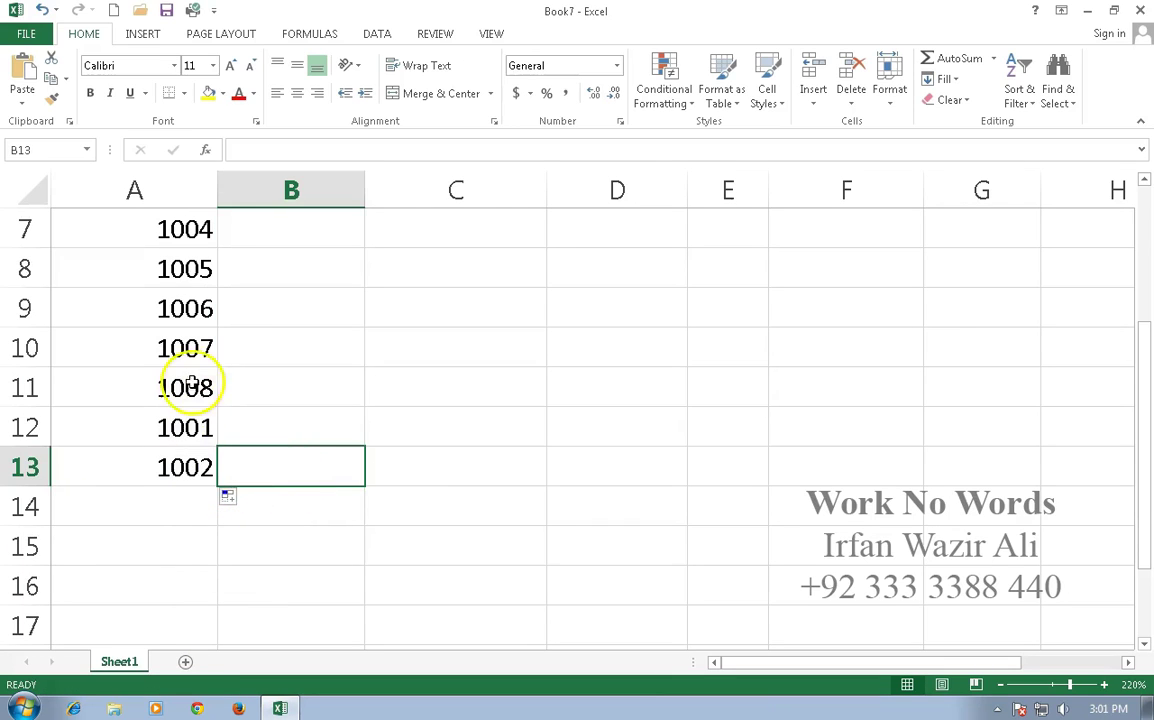
left_click(201, 345)
left_click(208, 400)
left_click_drag(216, 400, 220, 488)
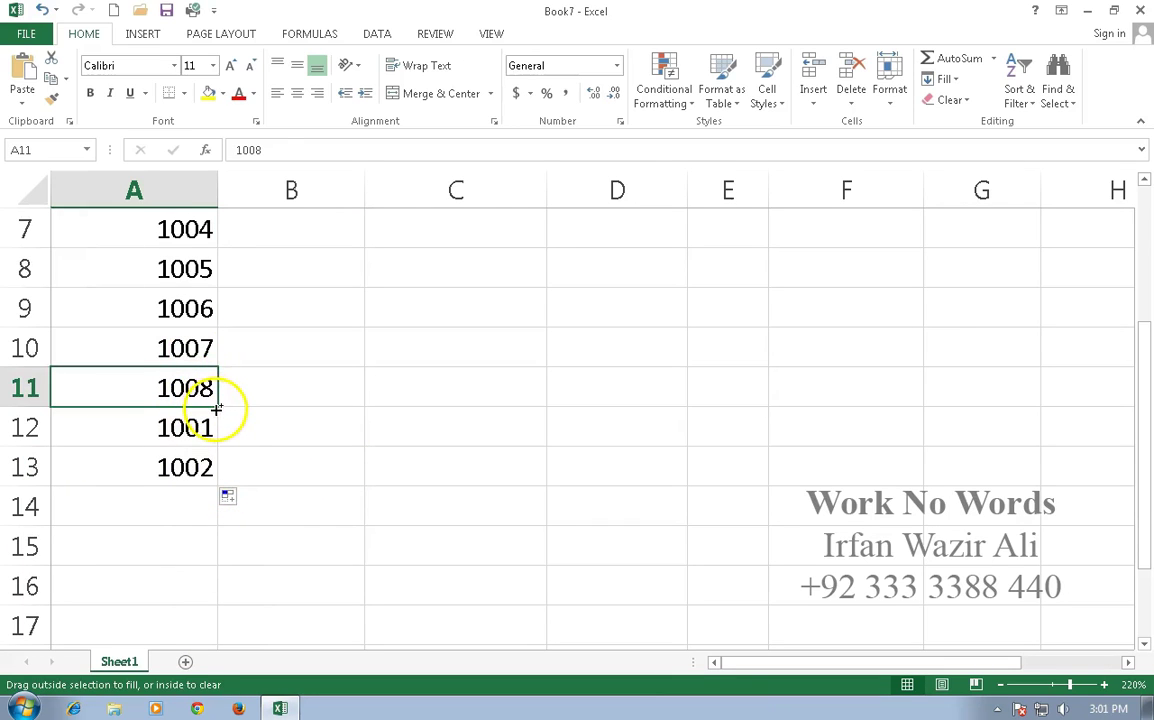
left_click(297, 479, "ctrl")
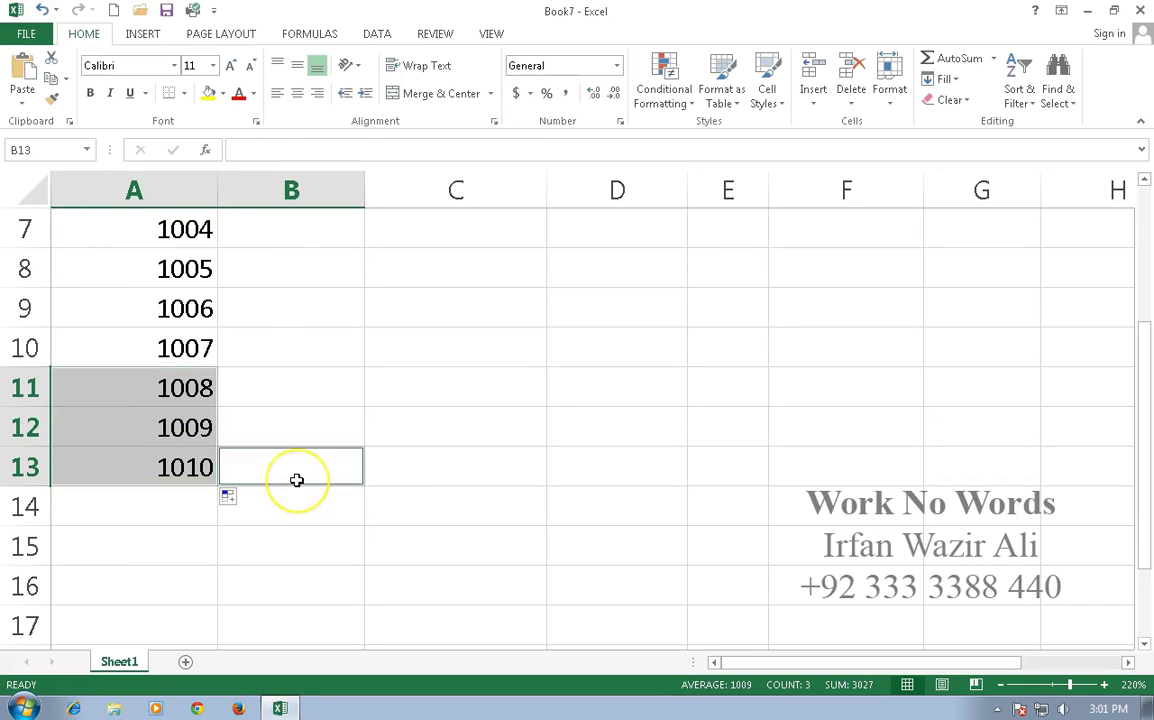
key("ctrl+Up")
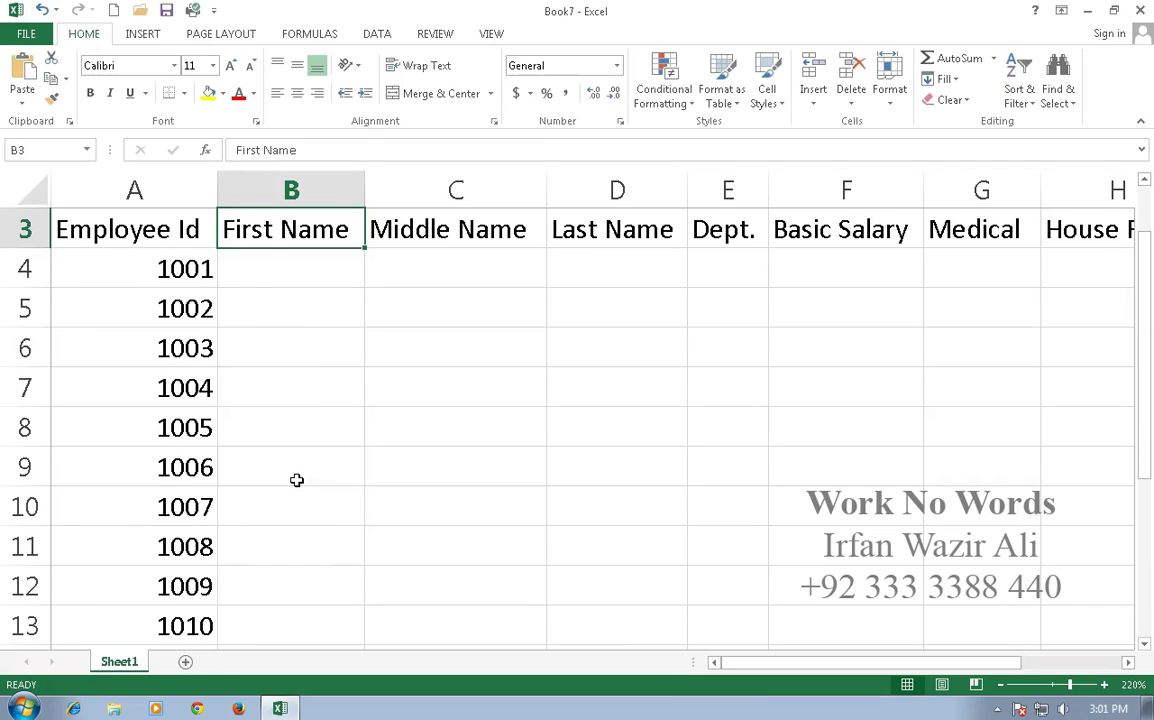
scroll(340, 433, "up", 1)
- Enter first names Irfan, Bakaly, Fahad, Wasim and Rizwan in B4:B8
left_click(336, 343)
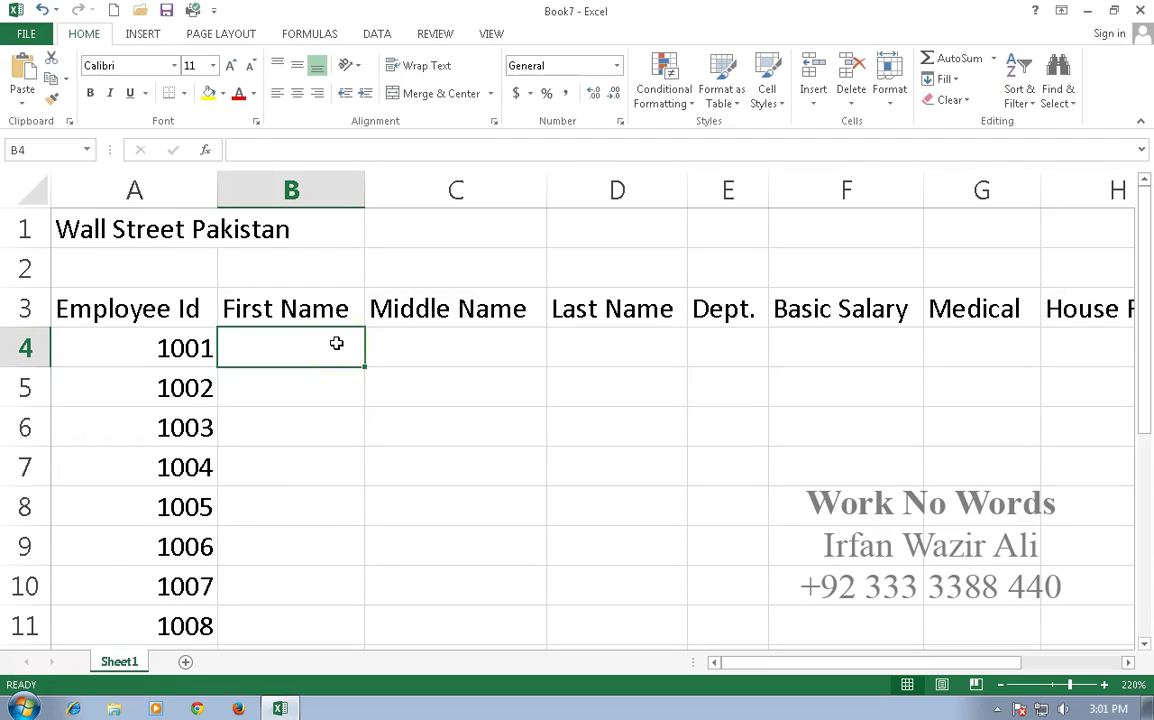
type("Irfan")
key("Return")
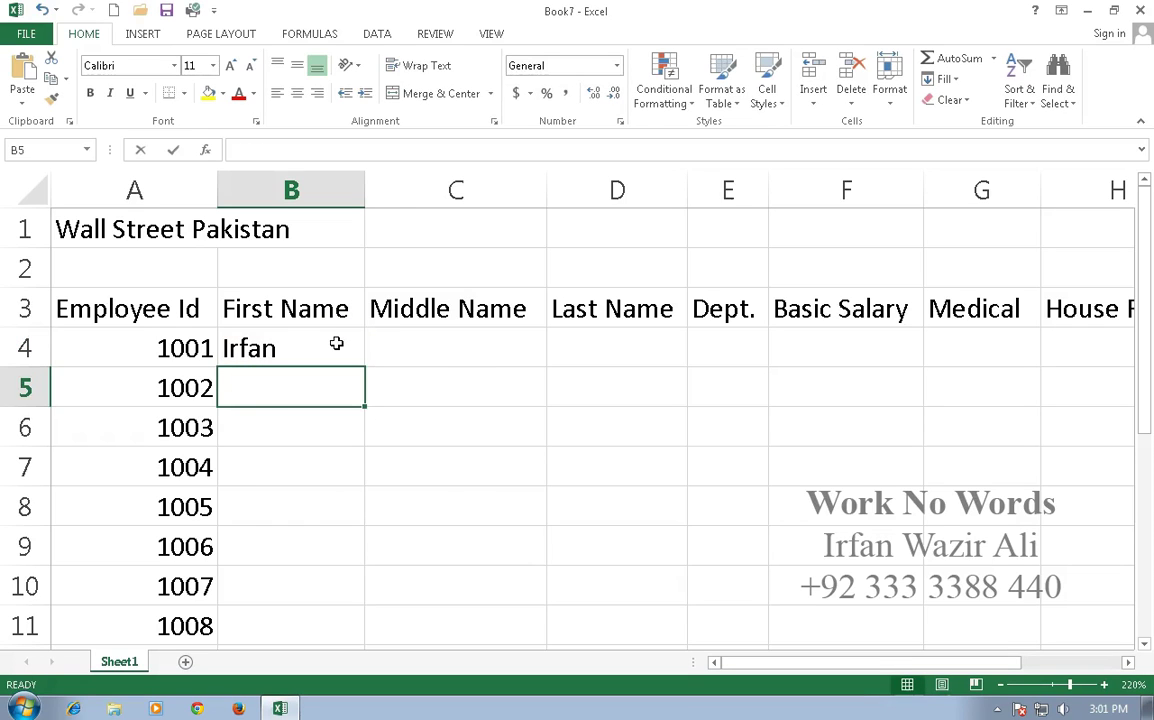
type("bakaly")
key("Home")
key("Delete")
type("B")
key("ctrl+Return")
key("Return")
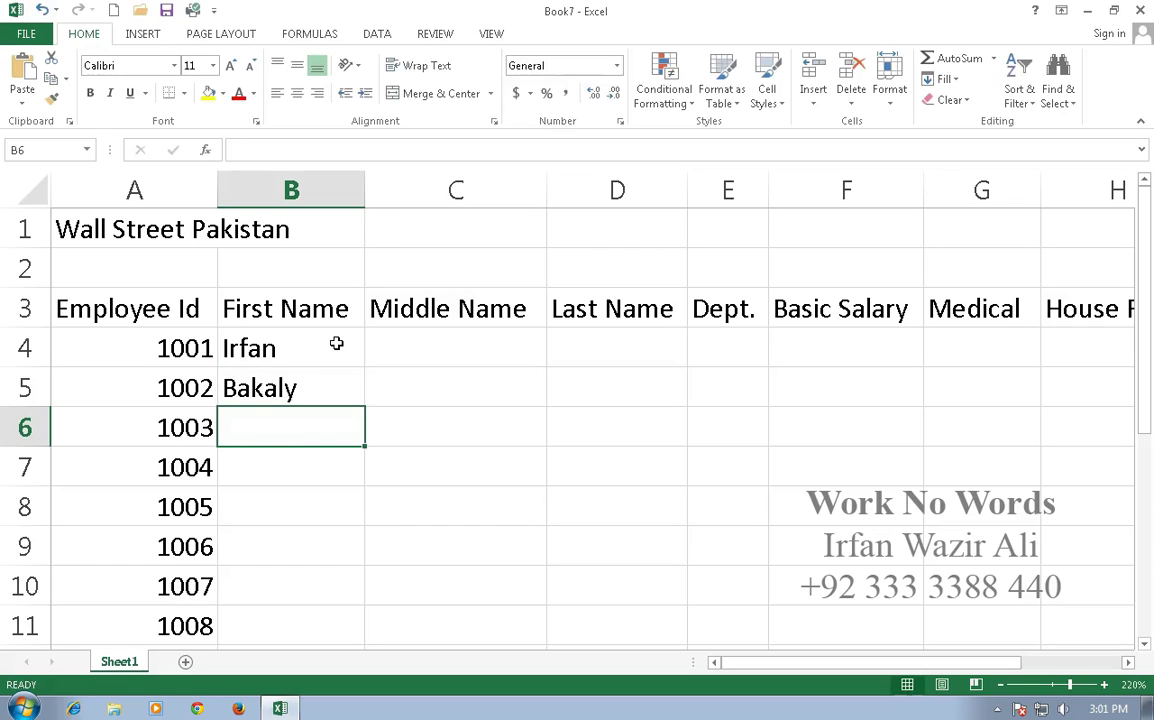
type("Fahad")
key("Return")
type("Wasim")
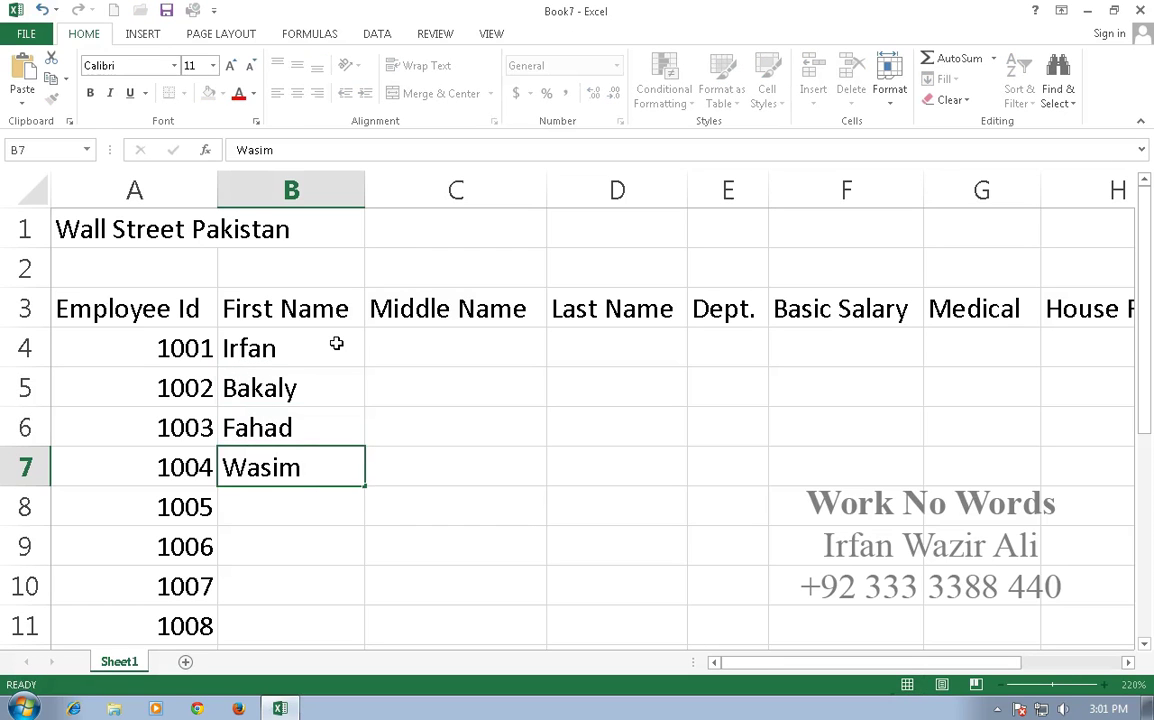
key("Return")
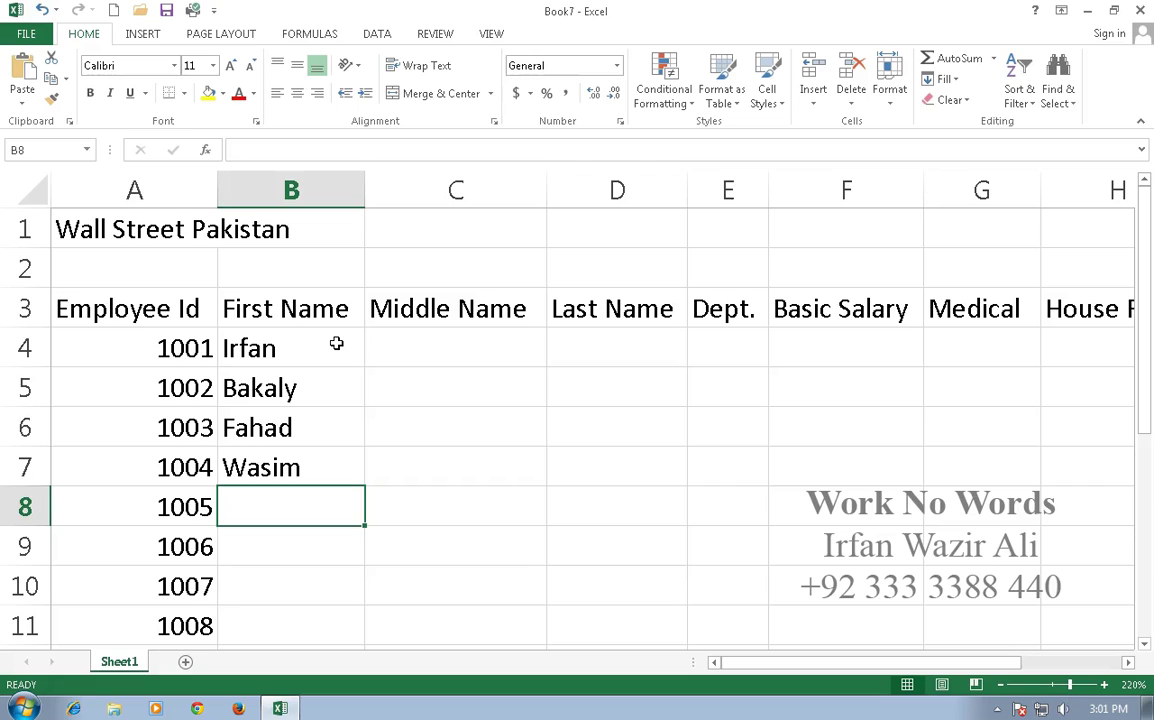
type("Rizwan")
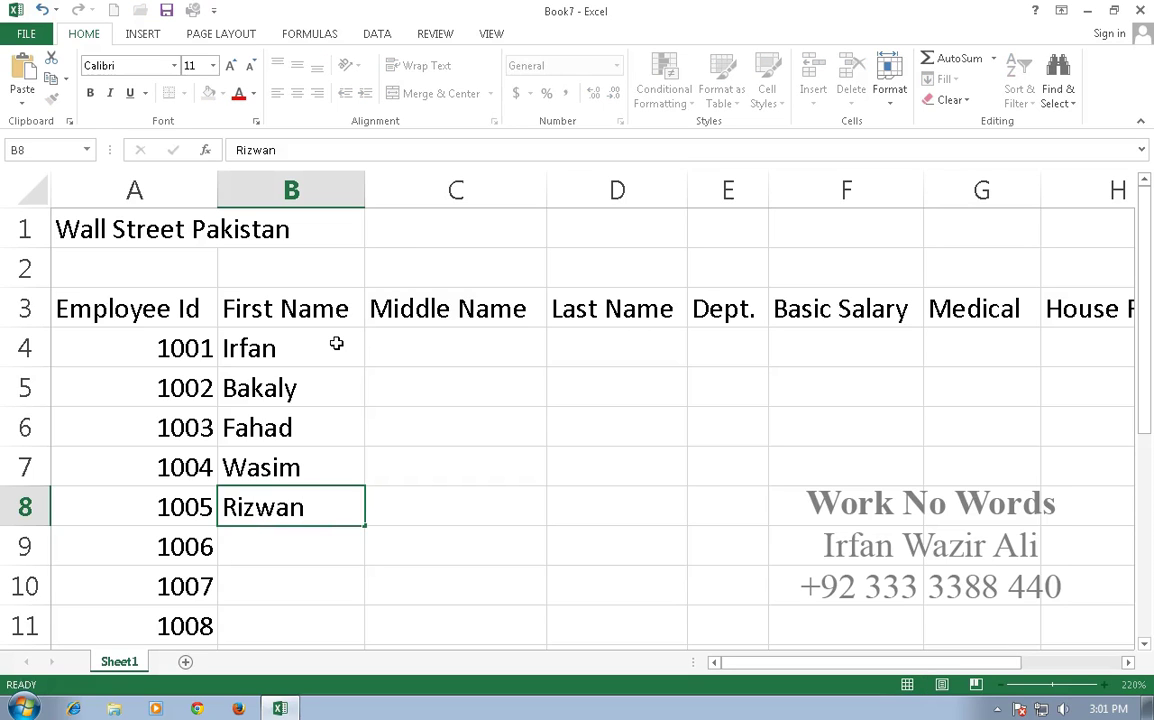
key("Return")
- Enter first names Karim, Shahid, Ahmed, Zubair and Khurram in B9:B13
type("Karim")
key("Return")
type("Shahid")
key("Return")
type("A")
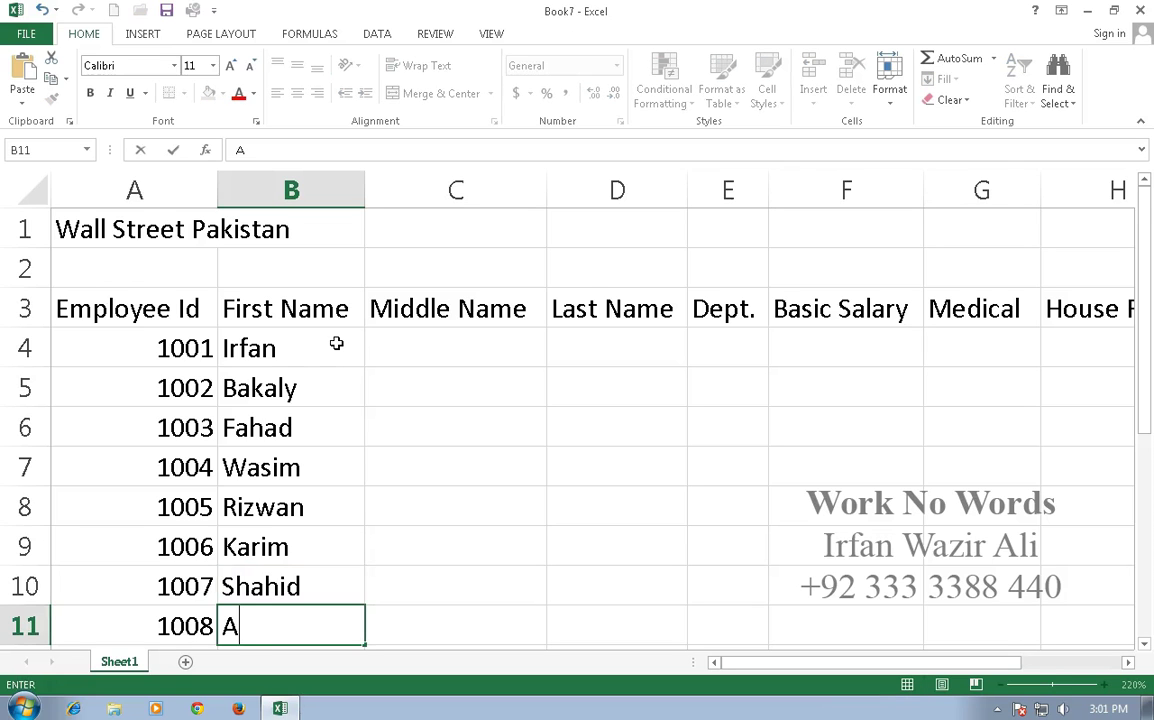
type("hmed")
key("Return")
type("Zubair")
key("Return")
type("Ku")
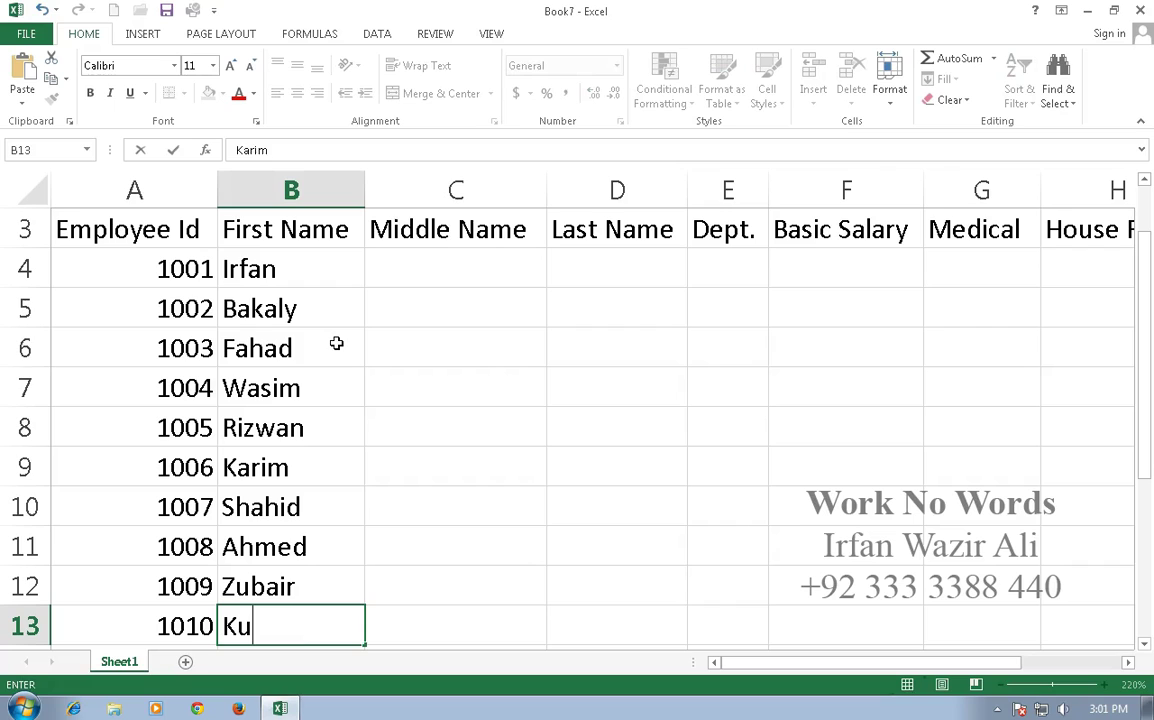
key("BackSpace")
type("u")
key("BackSpace")
type("hurram")
key("Tab")
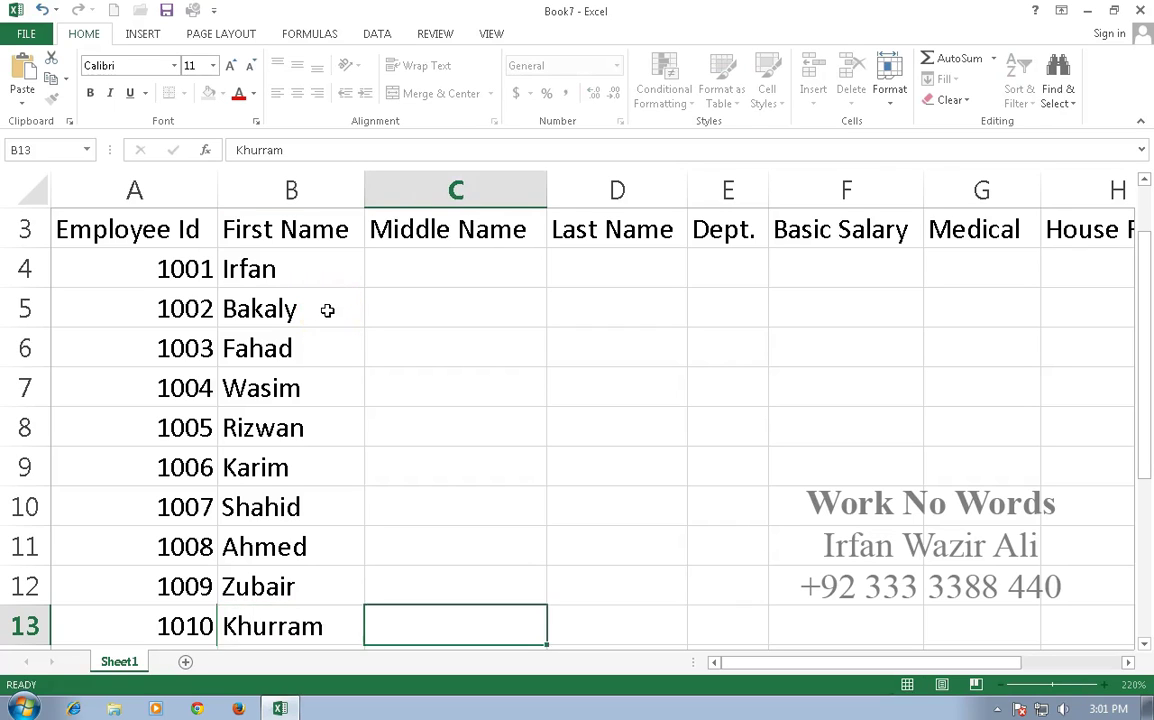
key("ctrl+Up")
key("Down")
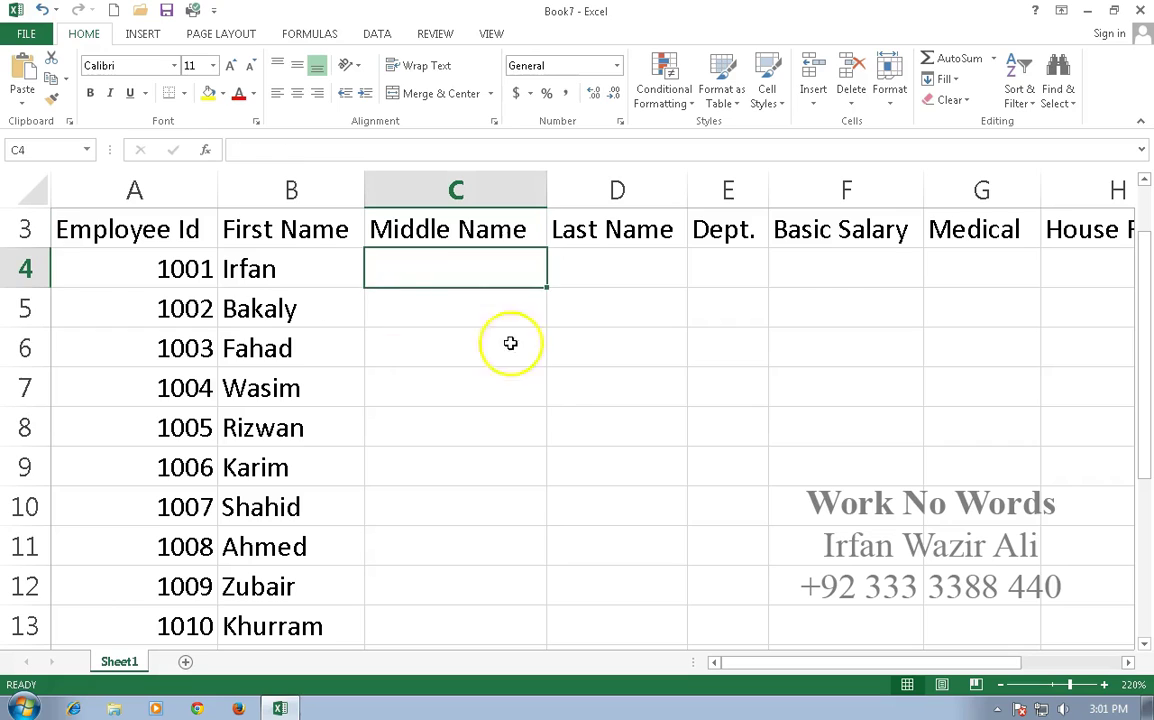
- Hide the Middle Name and Last Name columns C:D
scroll(548, 380, "up", 1)
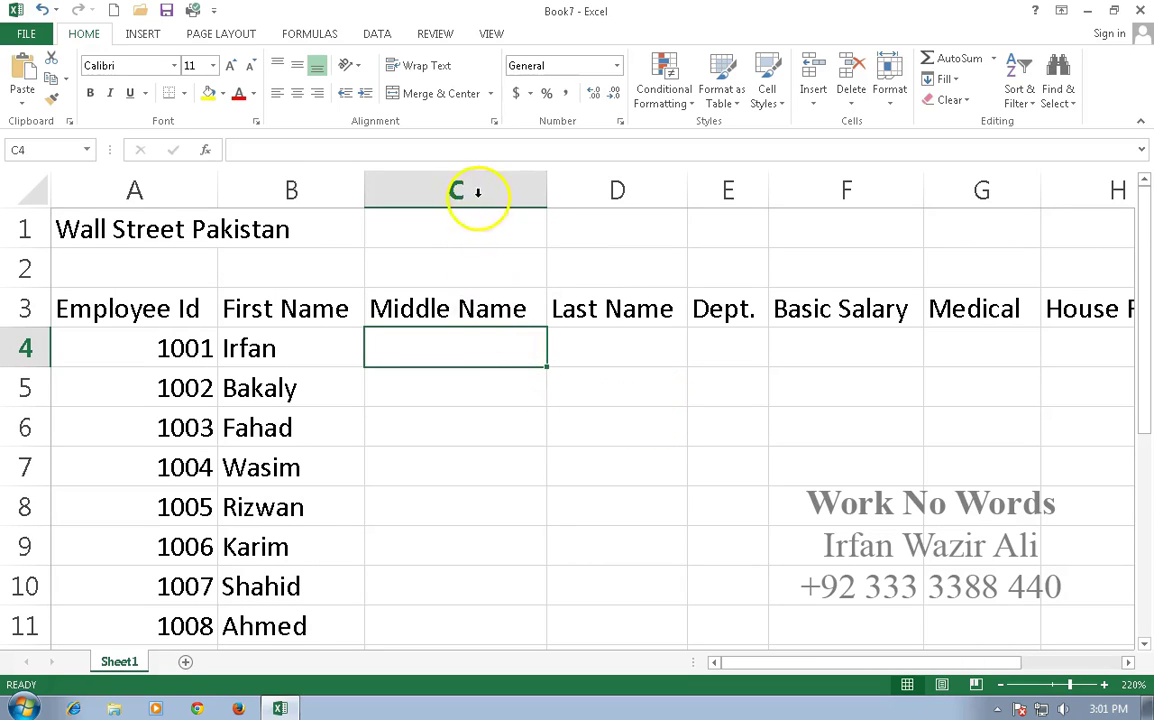
left_click_drag(480, 190, 616, 190)
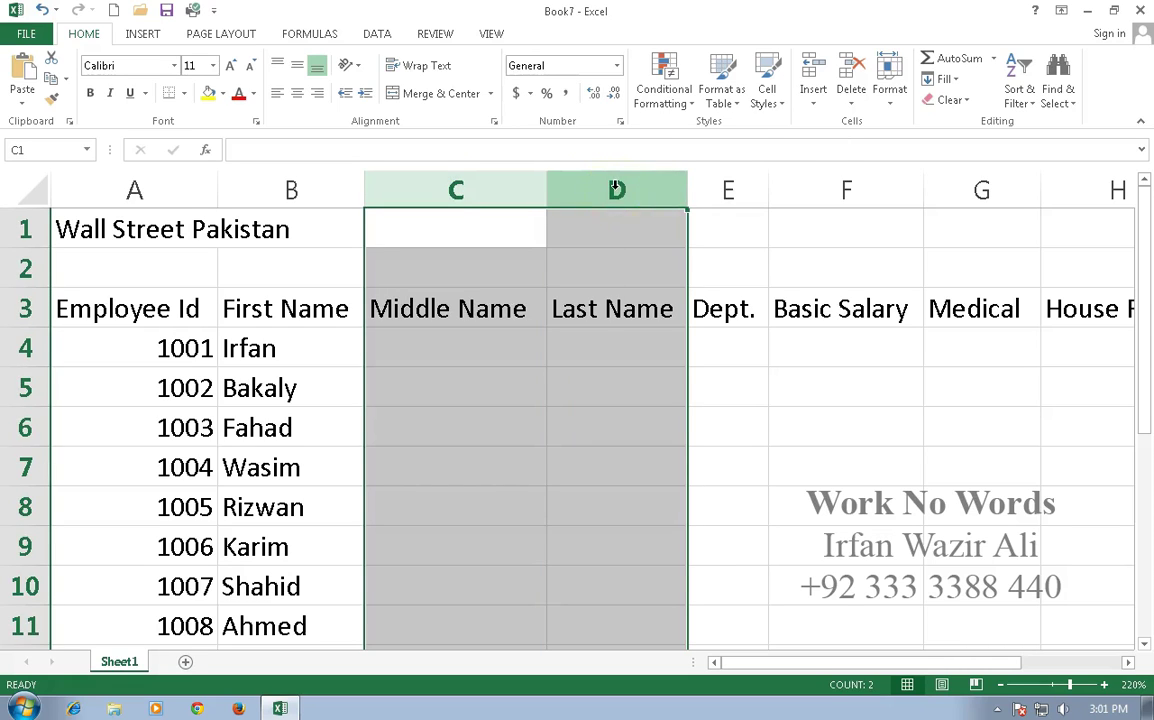
right_click(616, 190)
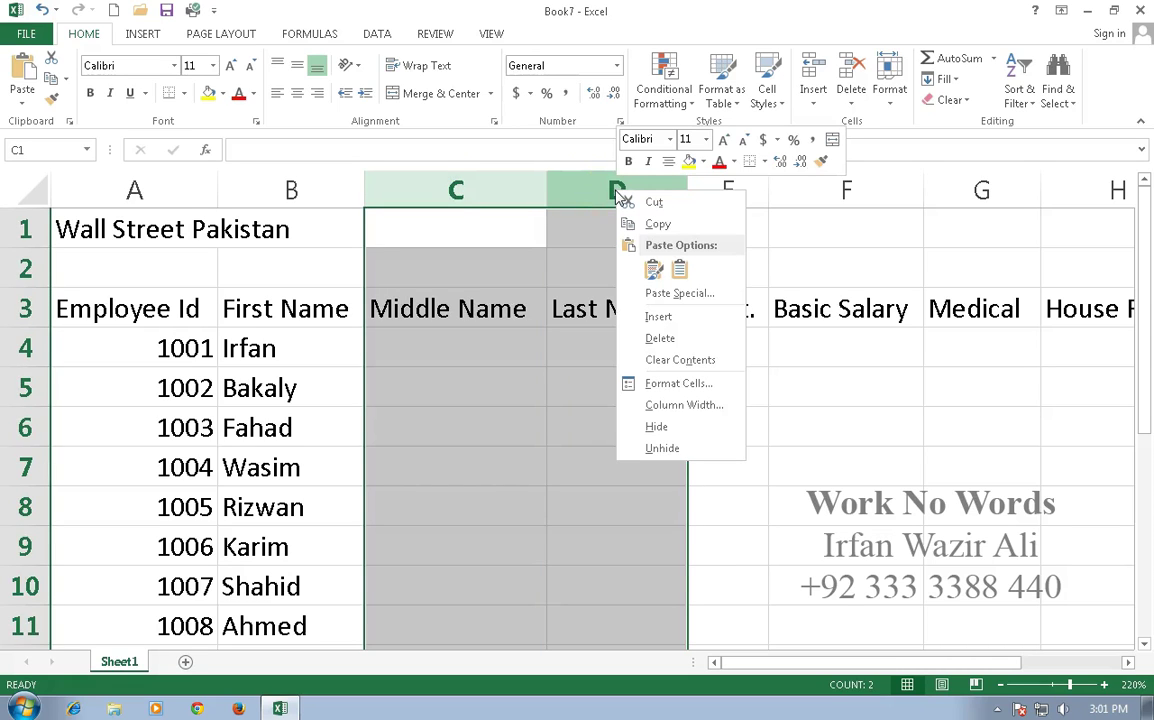
left_click(655, 427)
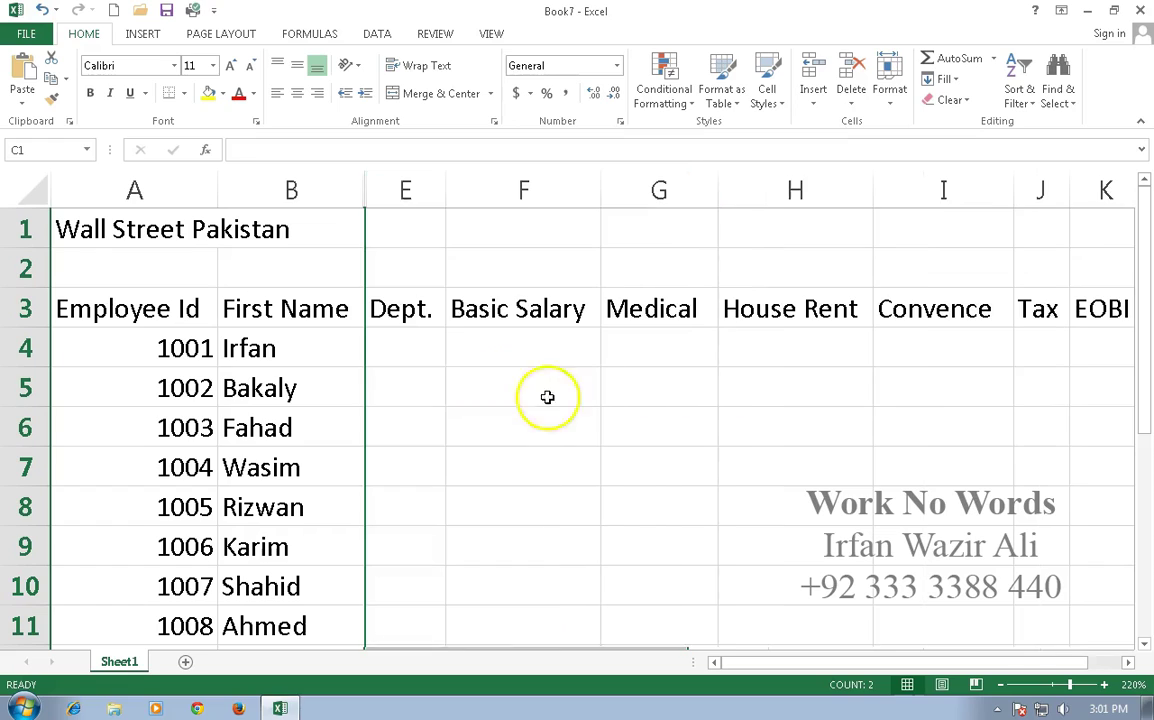
left_click(465, 367)
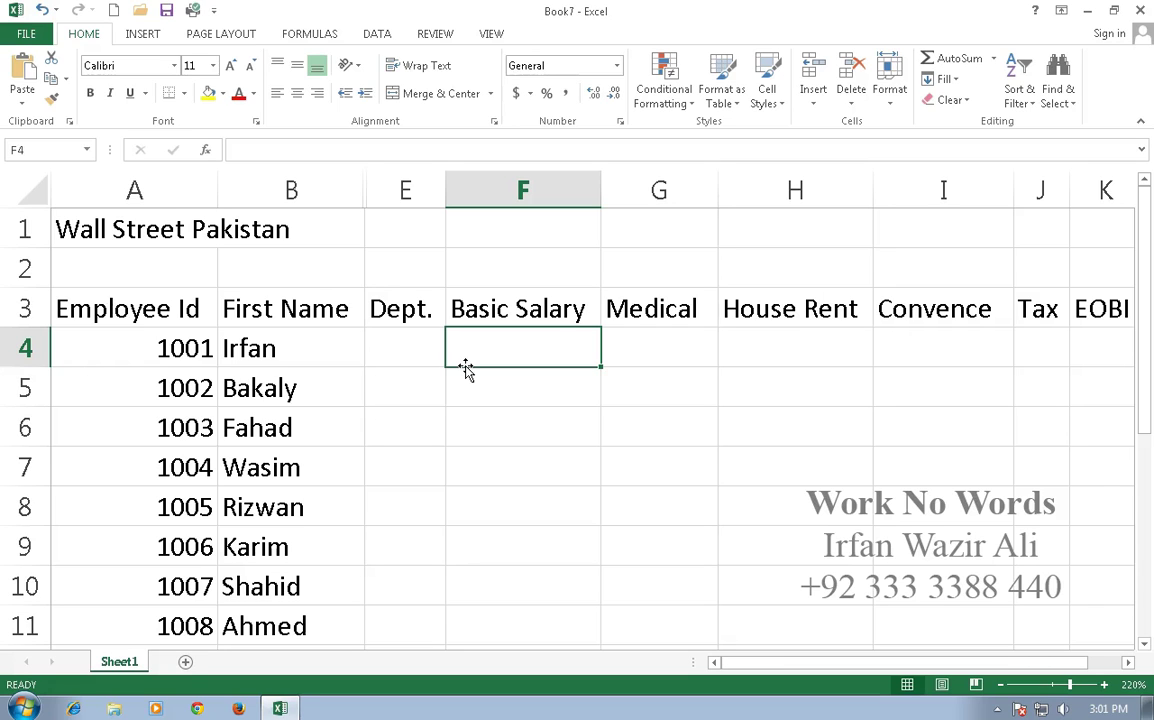
- Unhide columns C:D by unhiding across columns B to E
left_click_drag(322, 186, 412, 193)
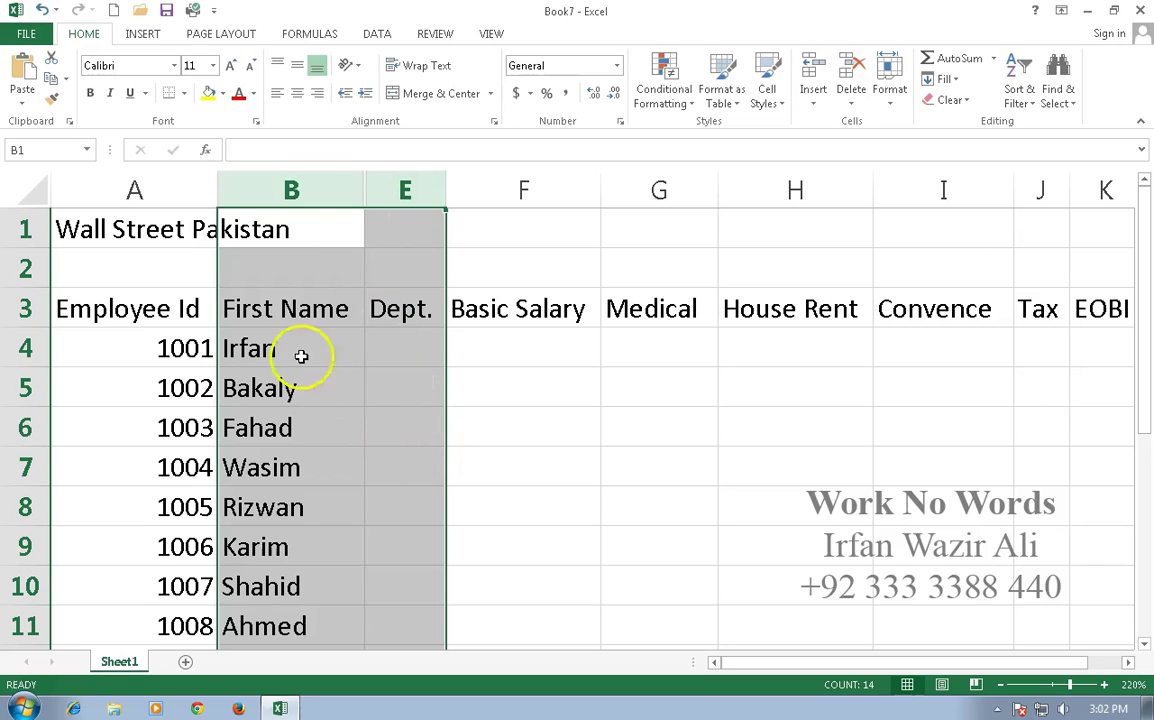
right_click(418, 199)
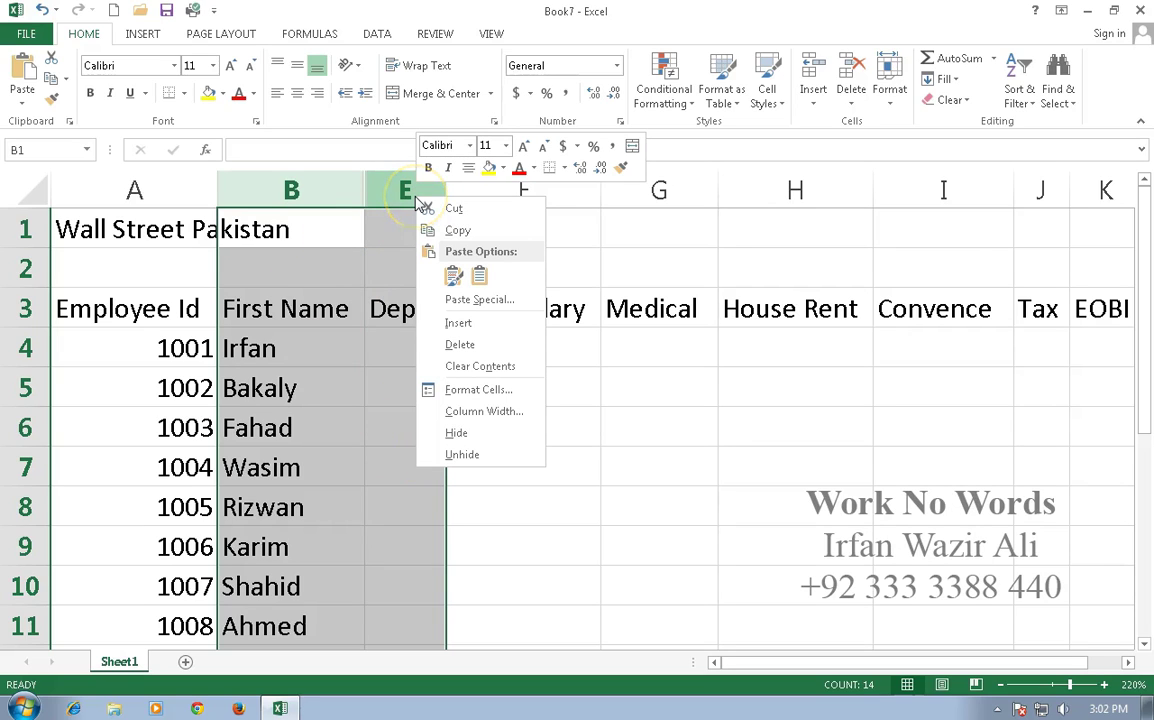
left_click(455, 454)
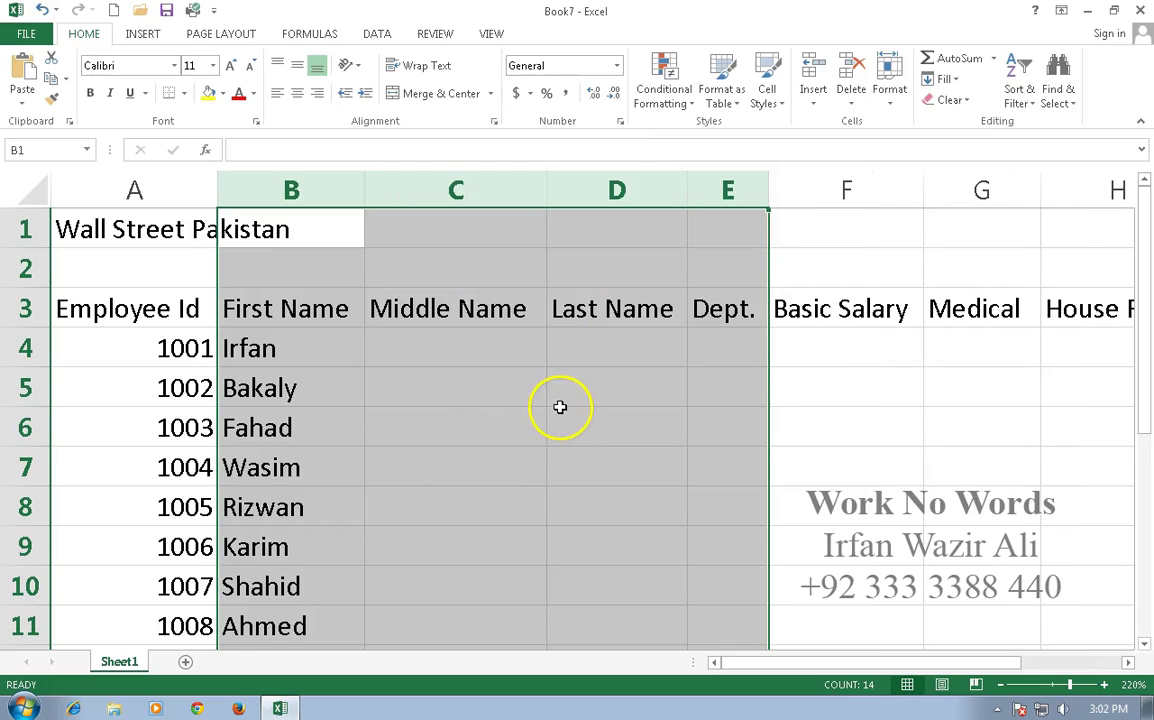
left_click(560, 407)
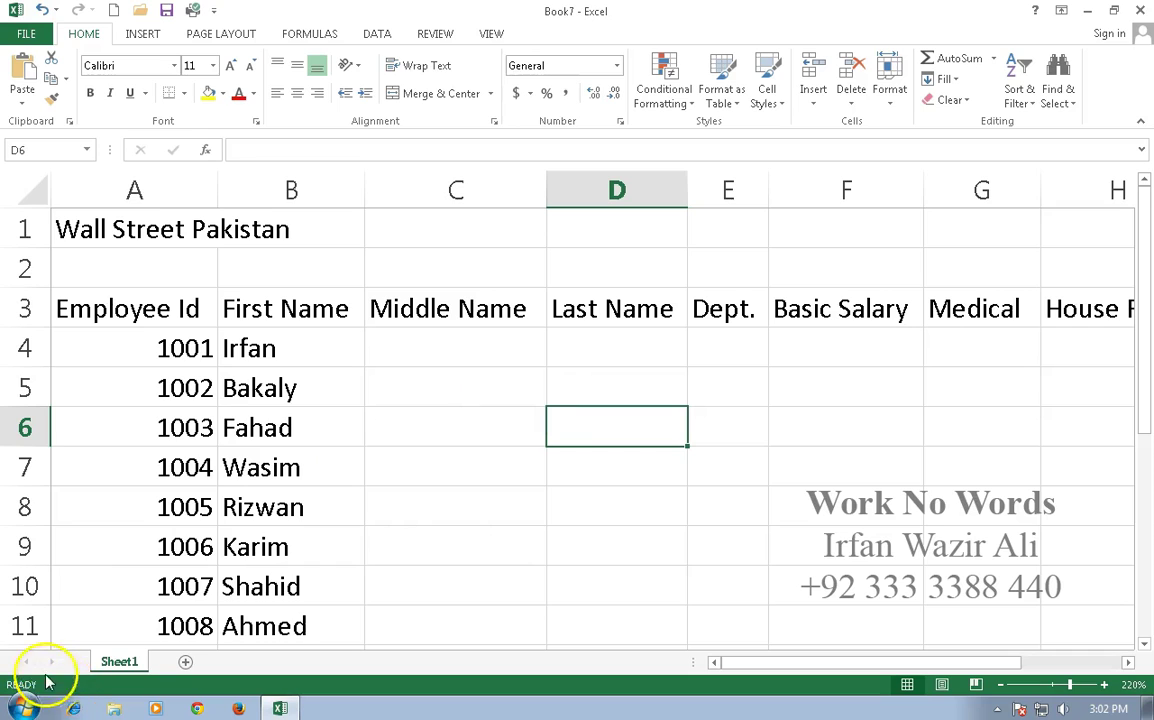
- Hide columns C:D again so Dept. follows First Name
left_click(490, 190)
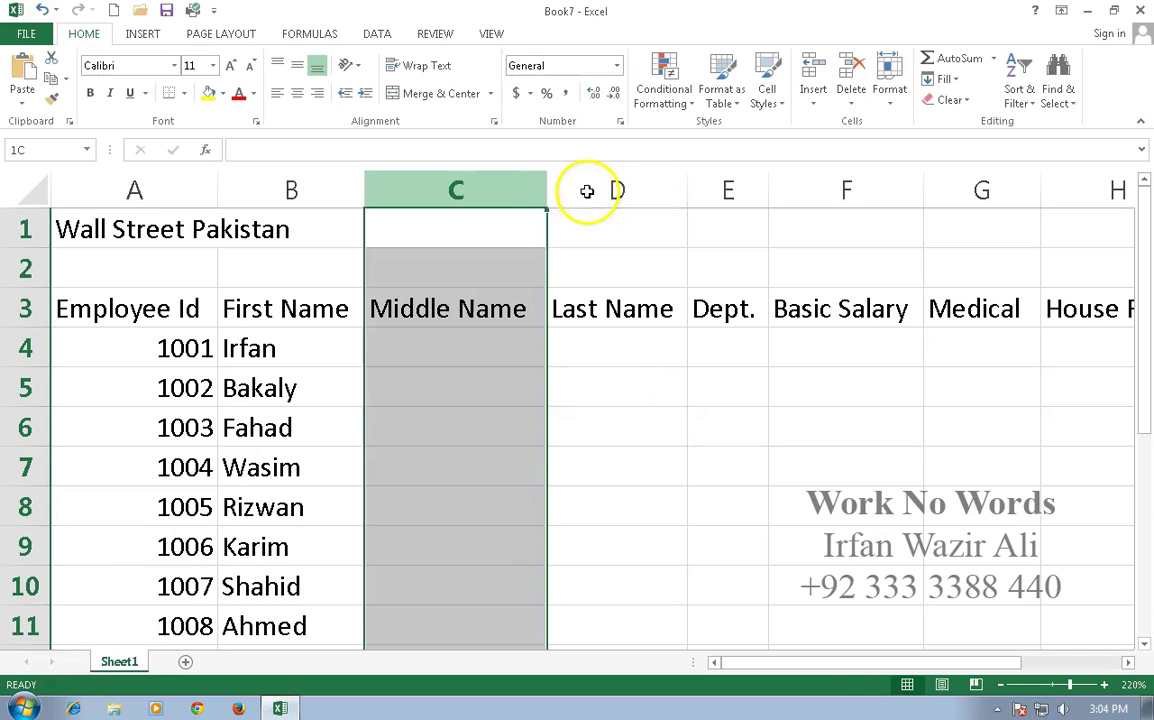
left_click_drag(587, 190, 596, 190)
right_click(594, 189)
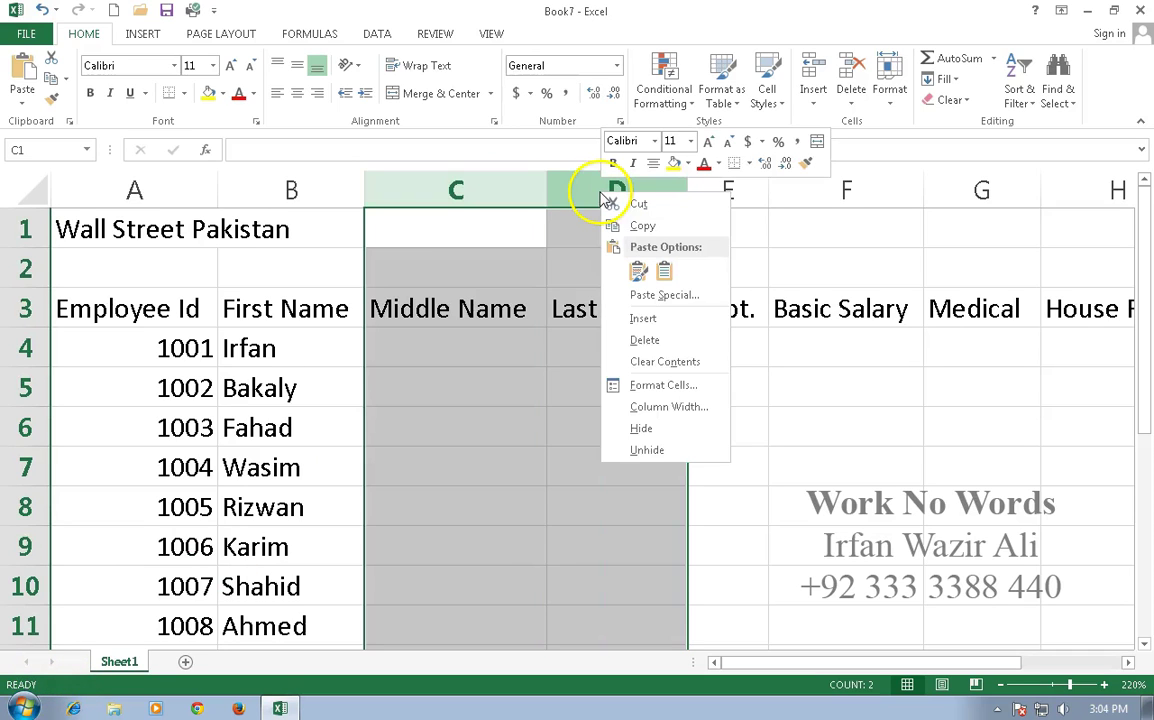
left_click(648, 427)
left_click(425, 355)
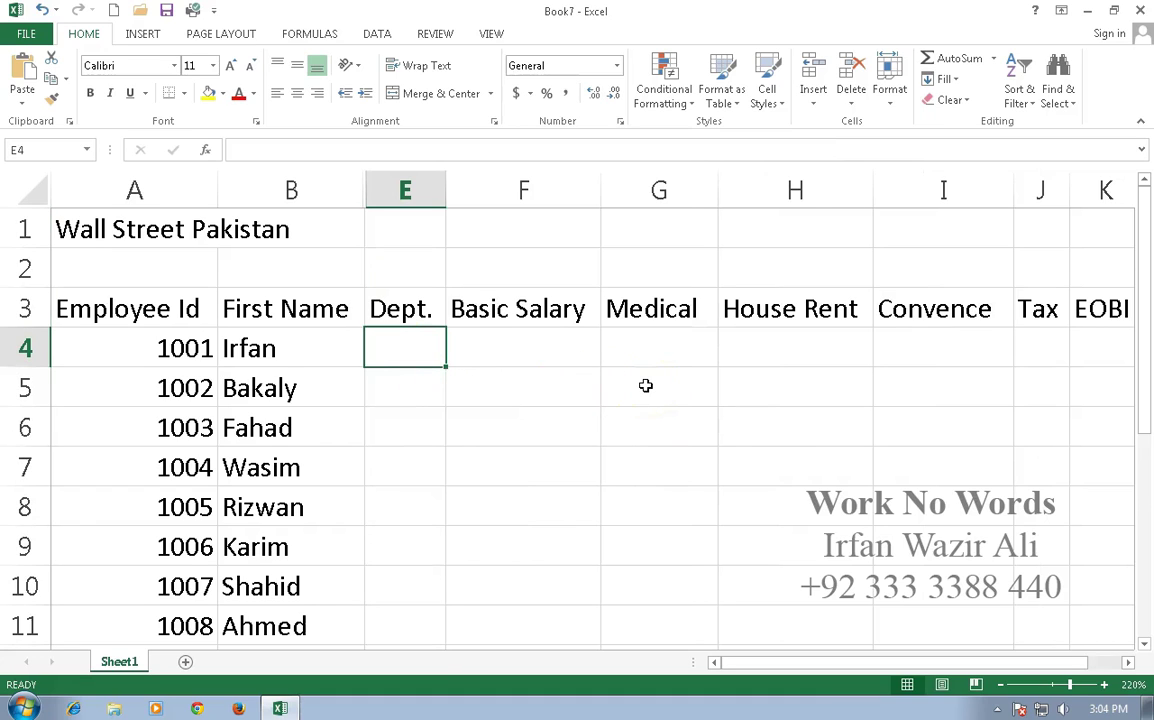
scroll(646, 386, "down", 1)
scroll(646, 386, "up", 1)
- Select the Dept. range E4:E13
left_click(451, 367)
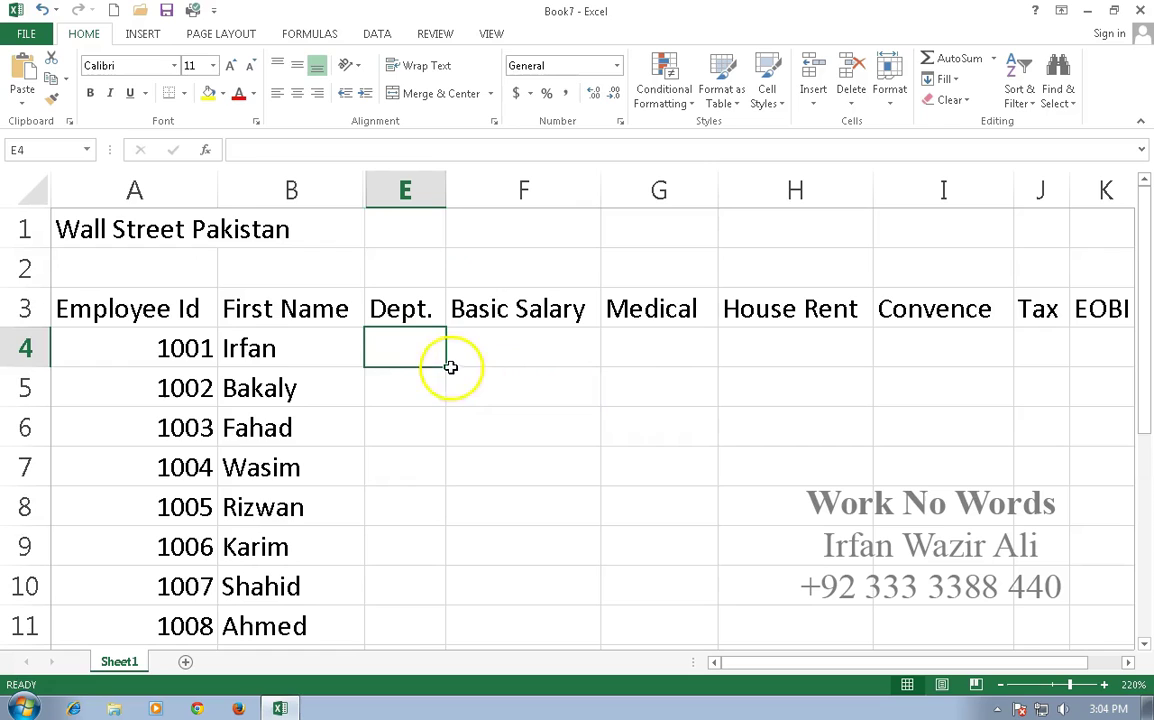
left_click_drag(415, 352, 393, 612)
scroll(424, 577, "down", 3)
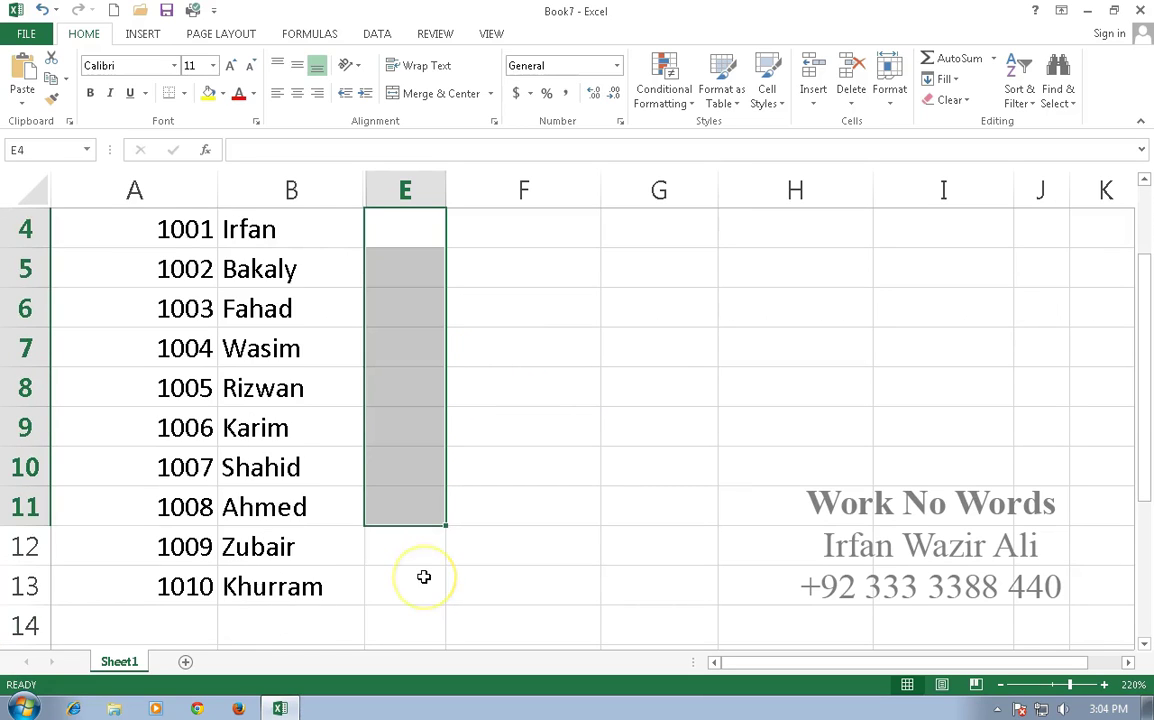
left_click(424, 577, "shift")
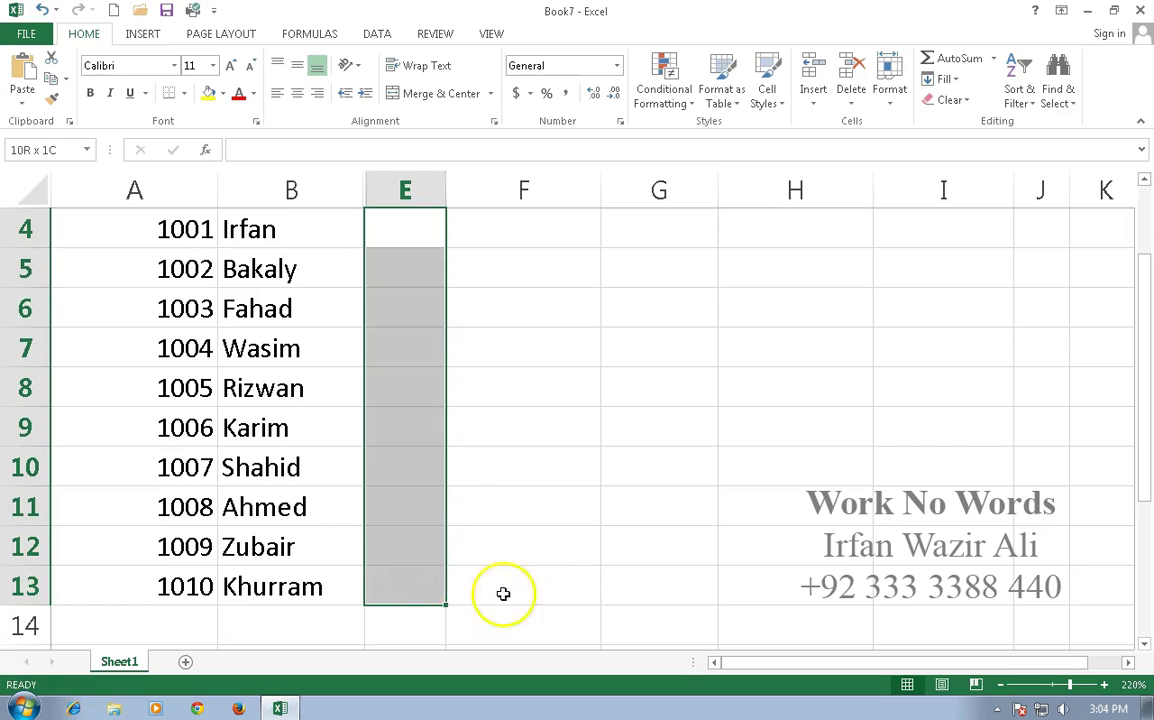
left_click(999, 685)
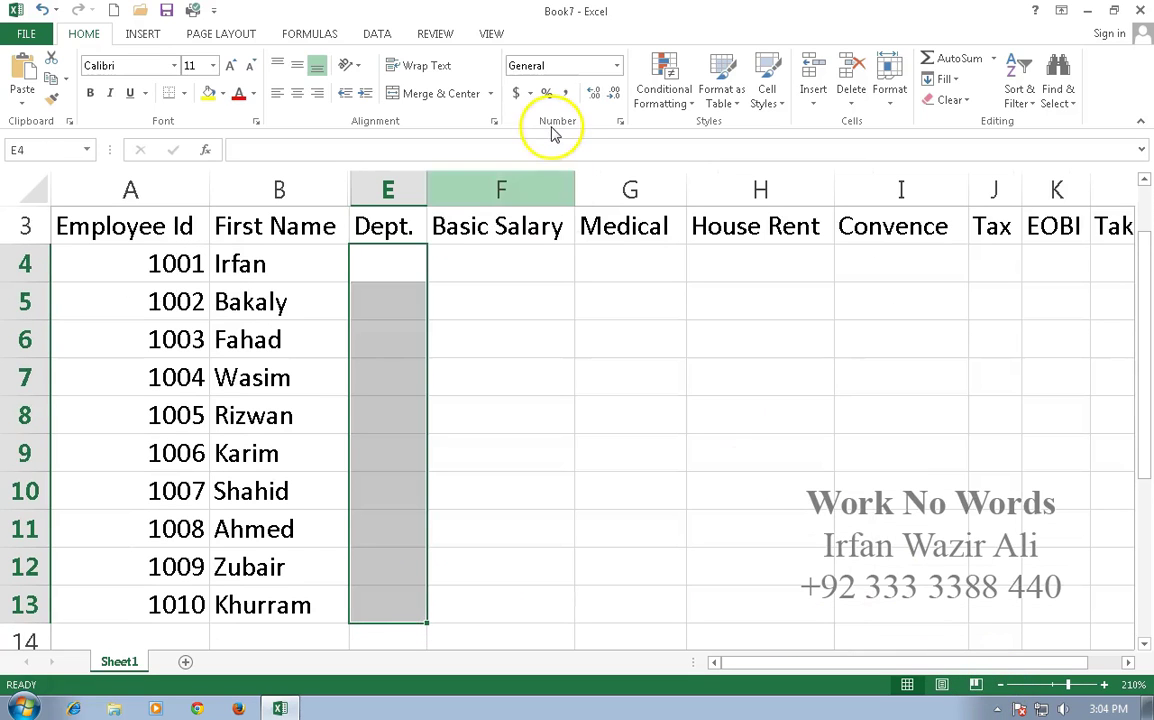
- Apply List data validation to E4:E13 with source 'HR, IT, Admin, Accounts'
left_click(381, 37)
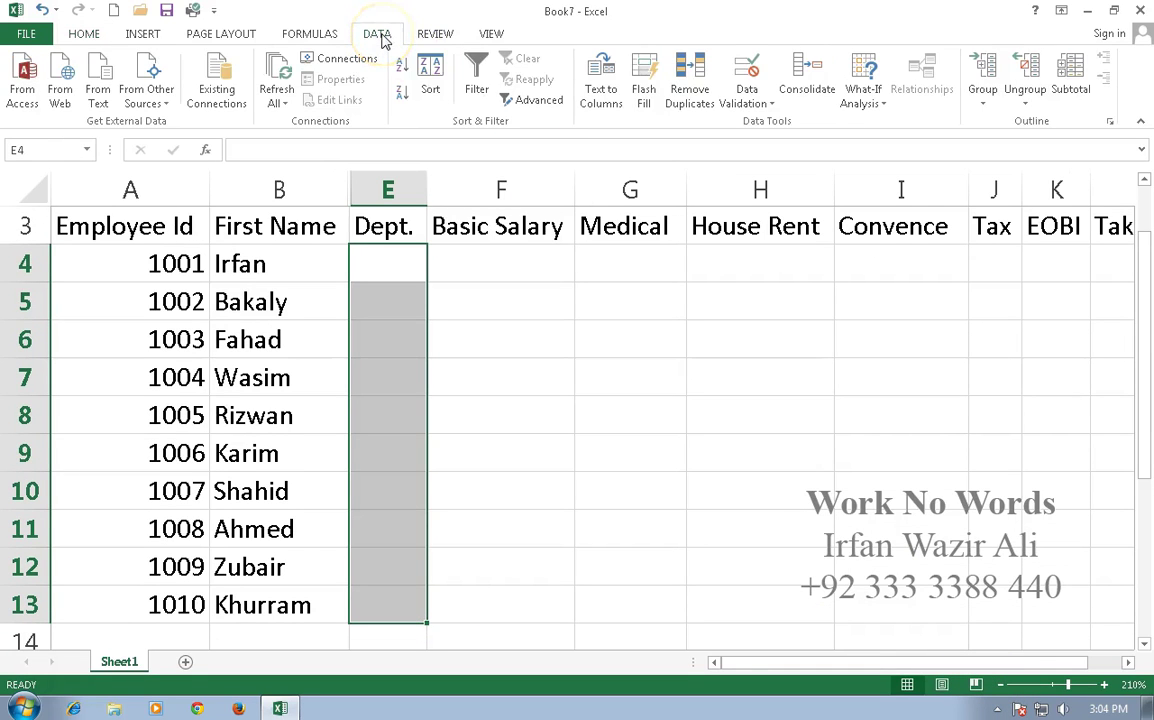
left_click(770, 104)
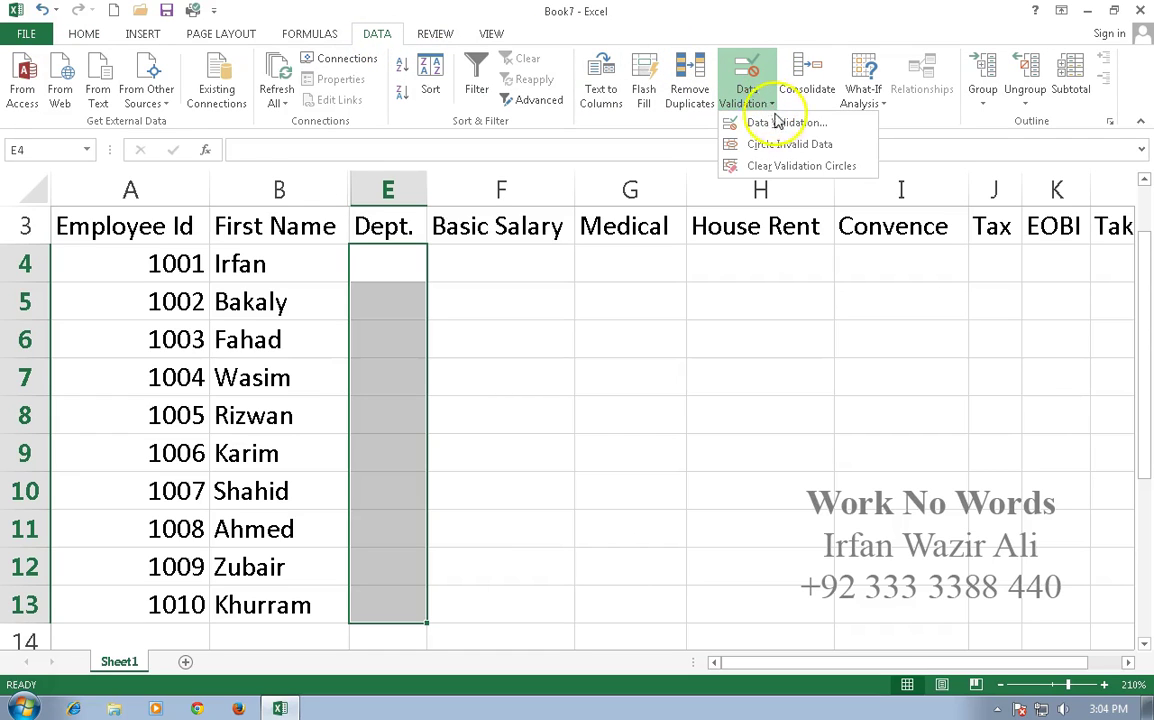
left_click(765, 122)
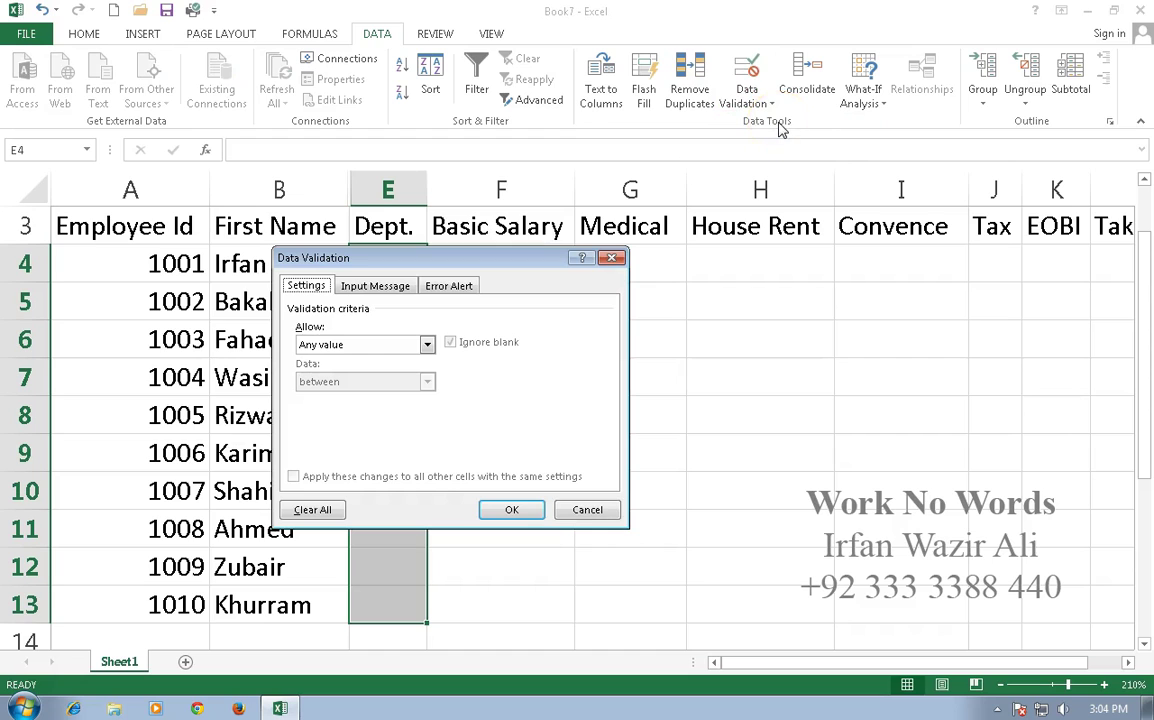
left_click_drag(438, 262, 768, 243)
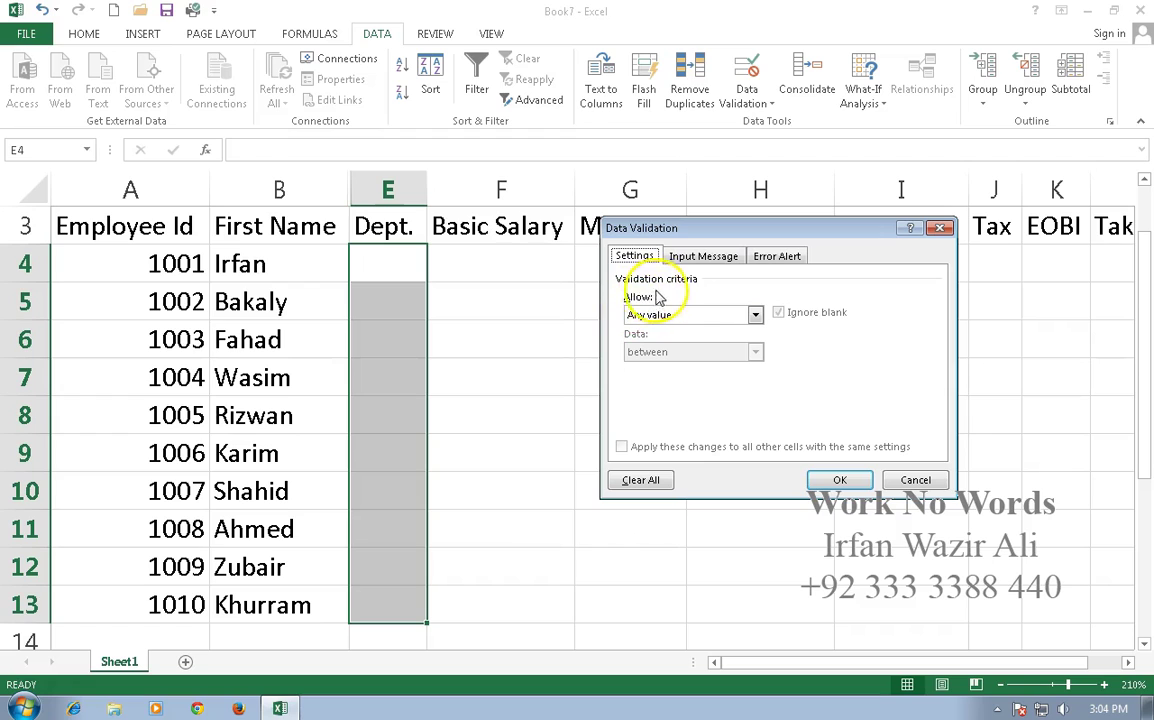
left_click(662, 318)
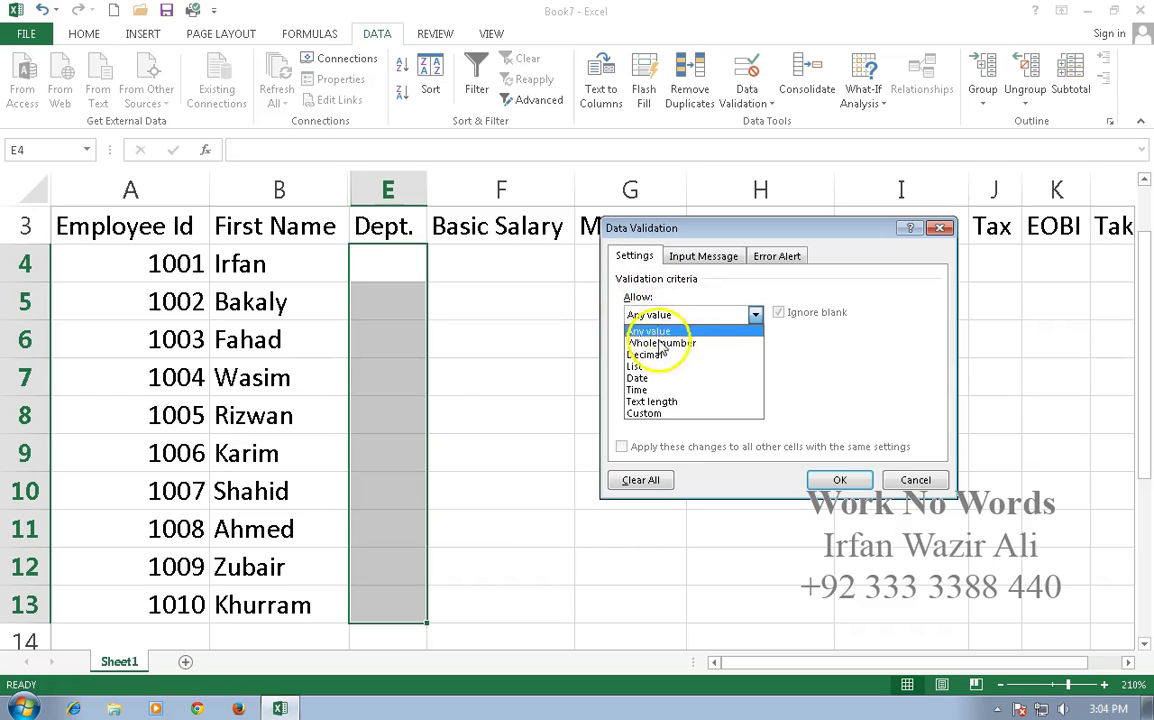
left_click(659, 370)
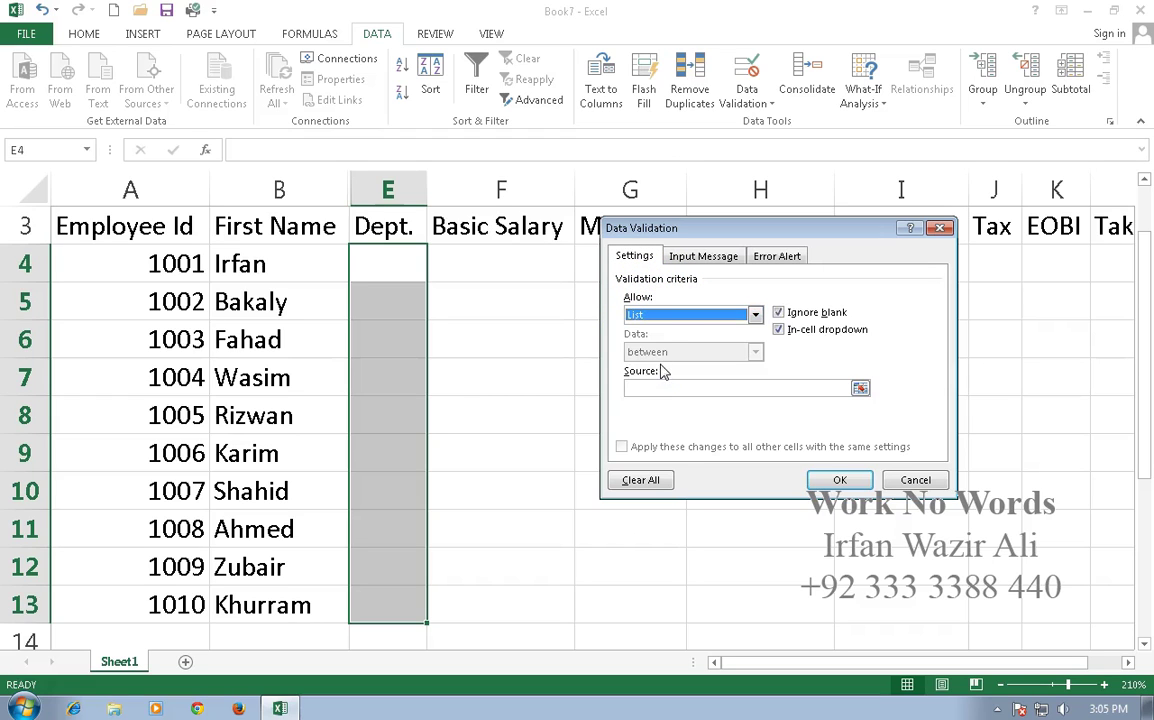
left_click(645, 389)
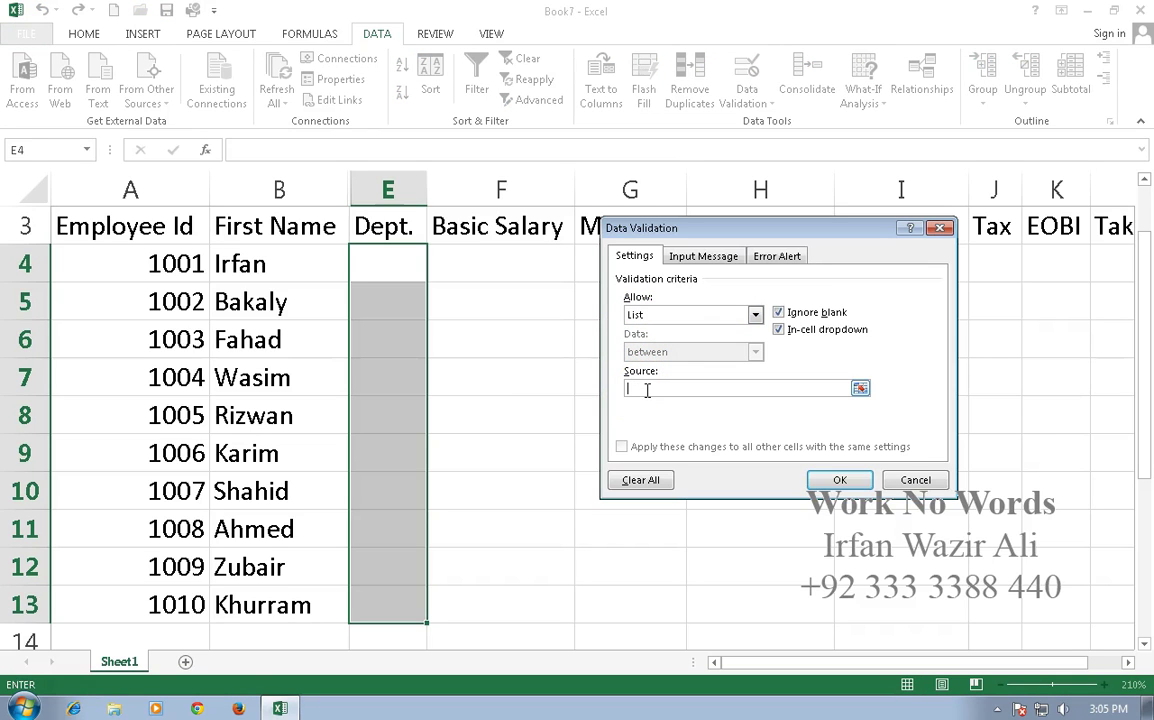
left_click(839, 481)
type("HR, ")
type("IT, A")
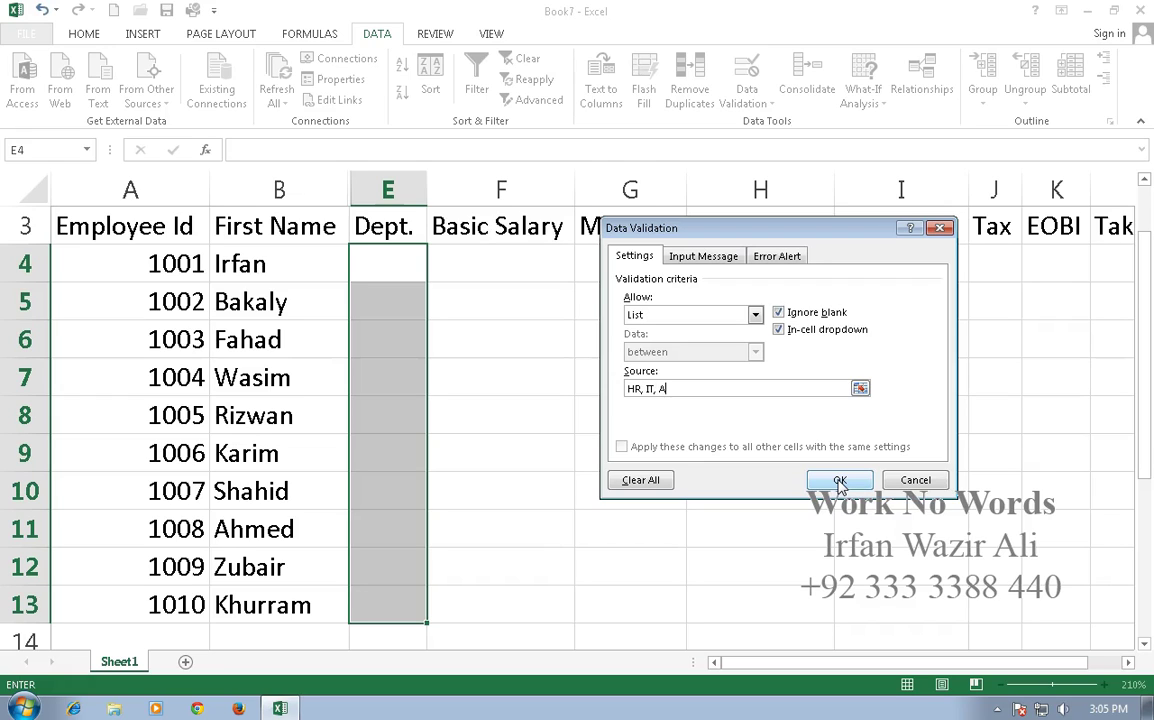
type("dmin, A")
type("ccounts")
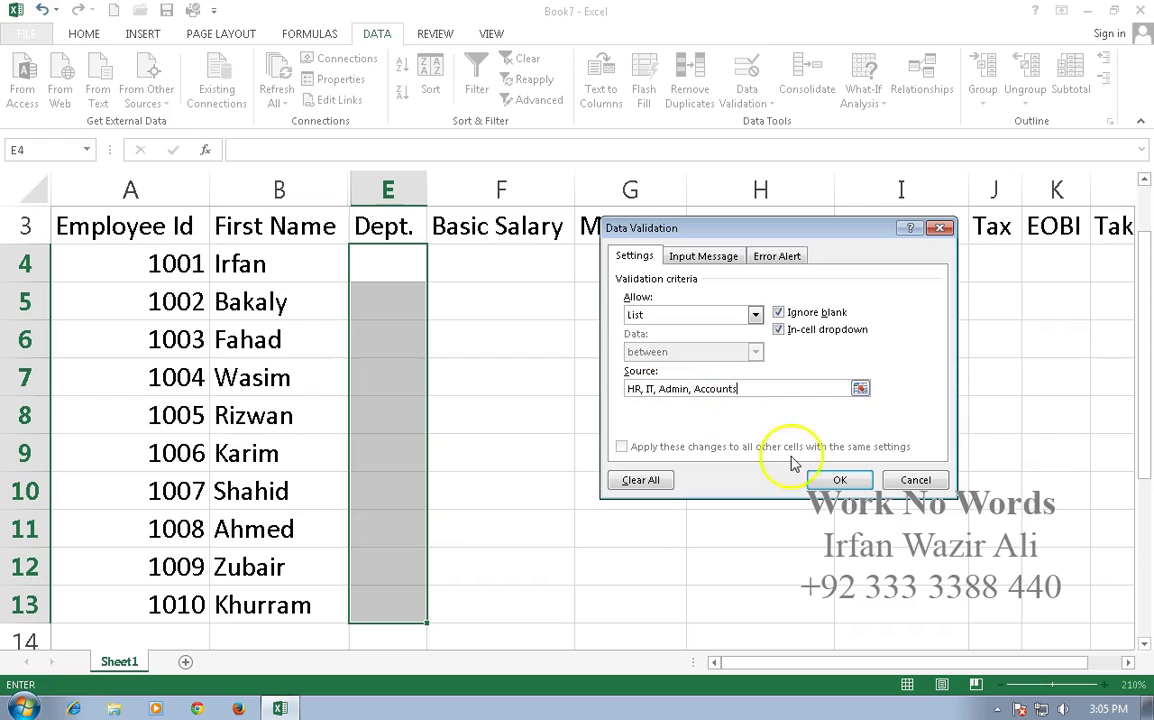
left_click(841, 481)
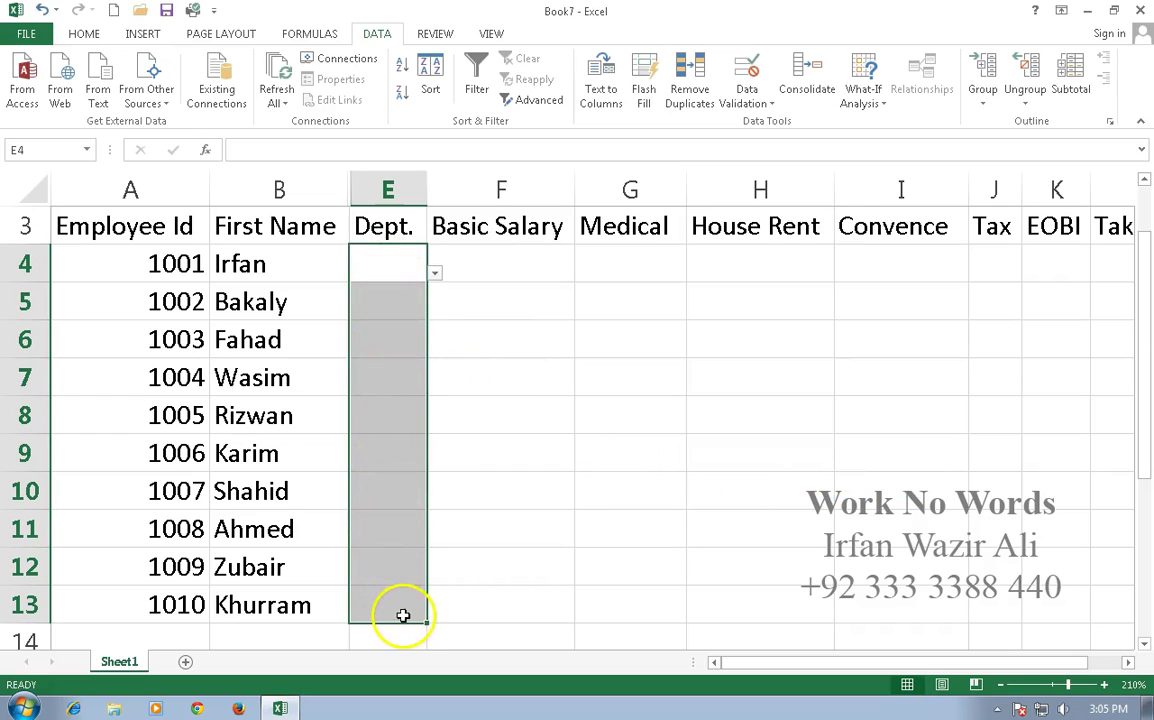
- Pick HR, IT and Admin from the dropdown for E4, E5 and E6
left_click(436, 274)
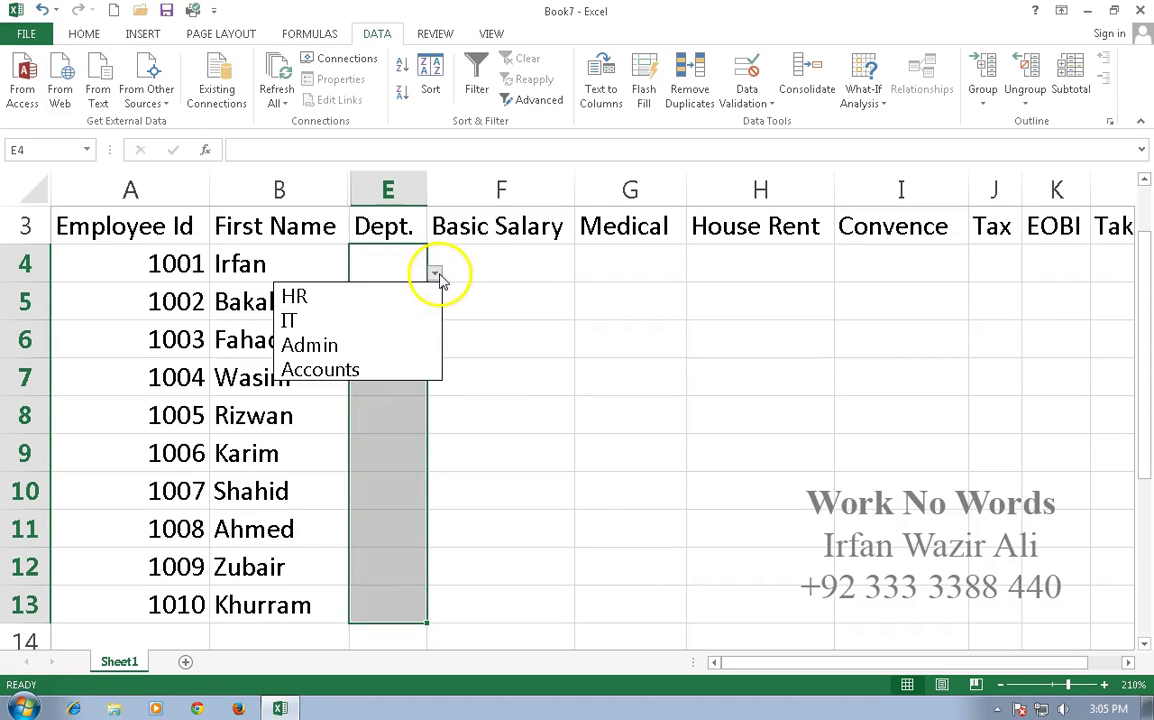
left_click(412, 294)
left_click(484, 301)
left_click(412, 301)
left_click(435, 311)
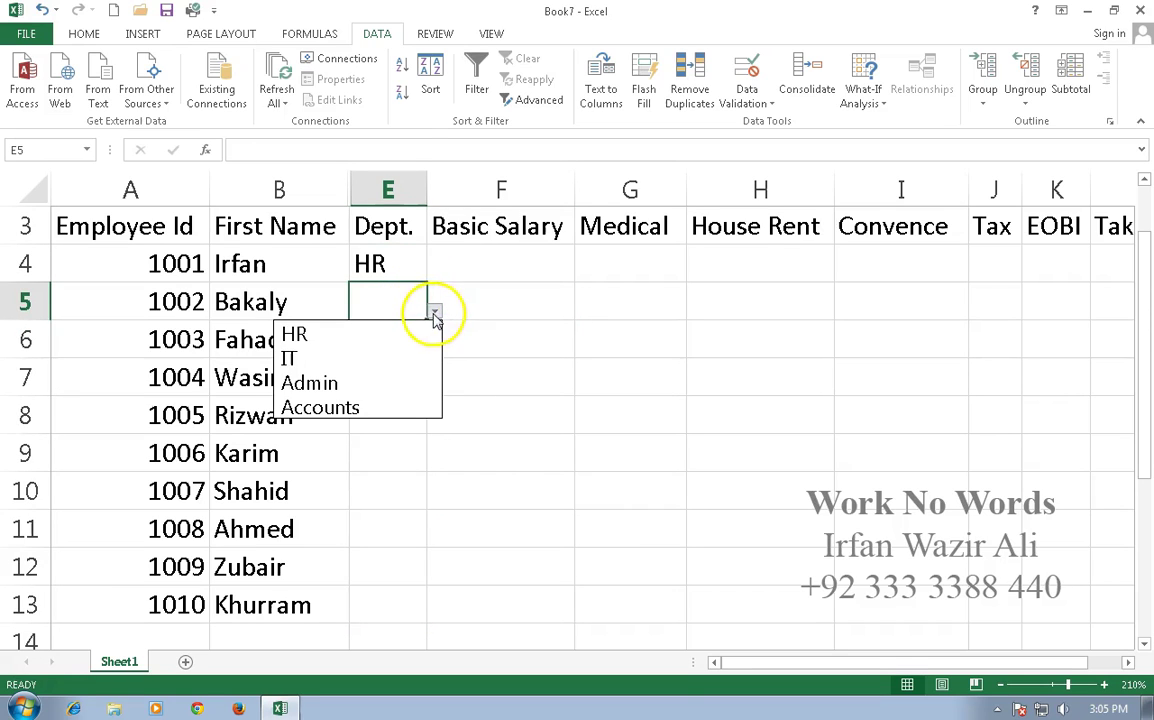
left_click(394, 360)
left_click(420, 345)
left_click(433, 350)
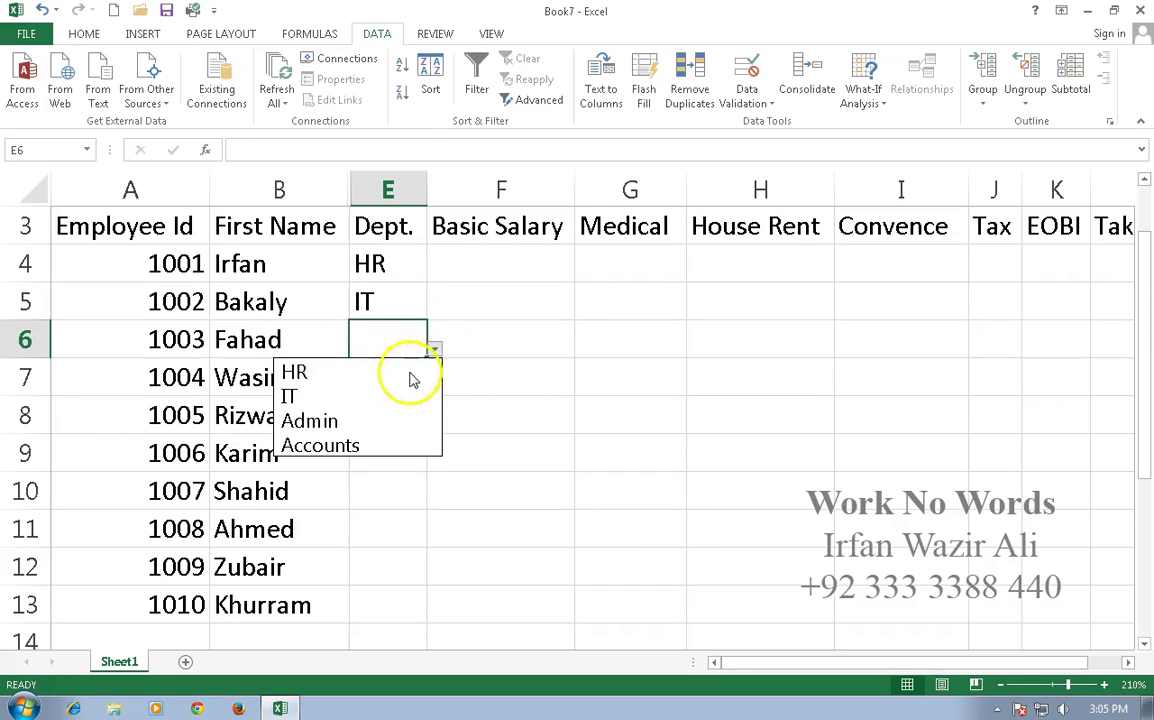
left_click(404, 420)
- Pick Accounts, HR and IT from the dropdown for E7, E8 and E9
left_click(420, 382)
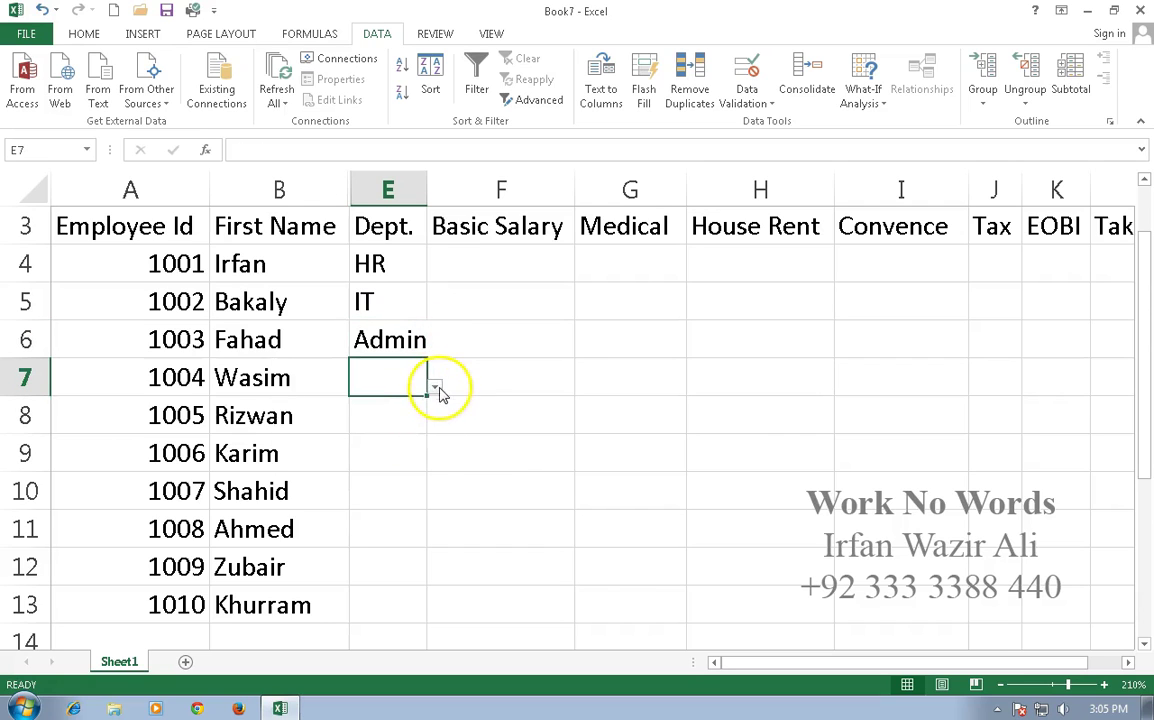
left_click(438, 390)
left_click(382, 485)
left_click(428, 416)
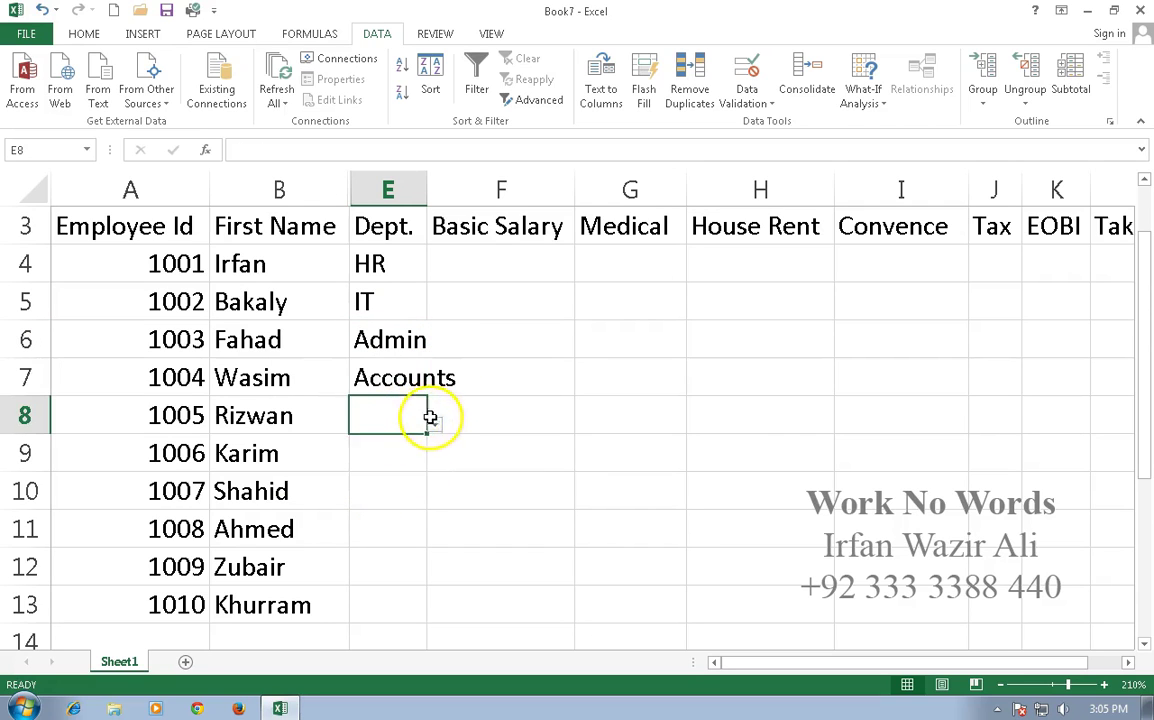
left_click(436, 418)
left_click(399, 443)
left_click(422, 456)
left_click(438, 467)
left_click(418, 447)
left_click(434, 462)
left_click(393, 508)
left_click(394, 496)
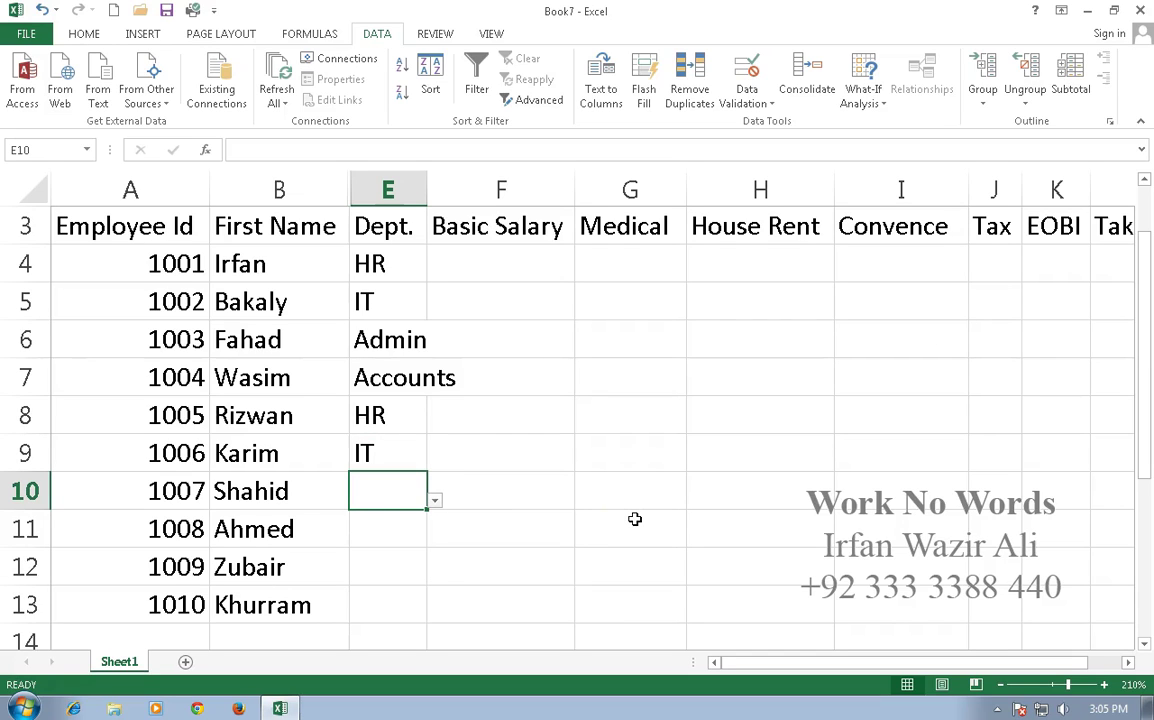
type("Fi")
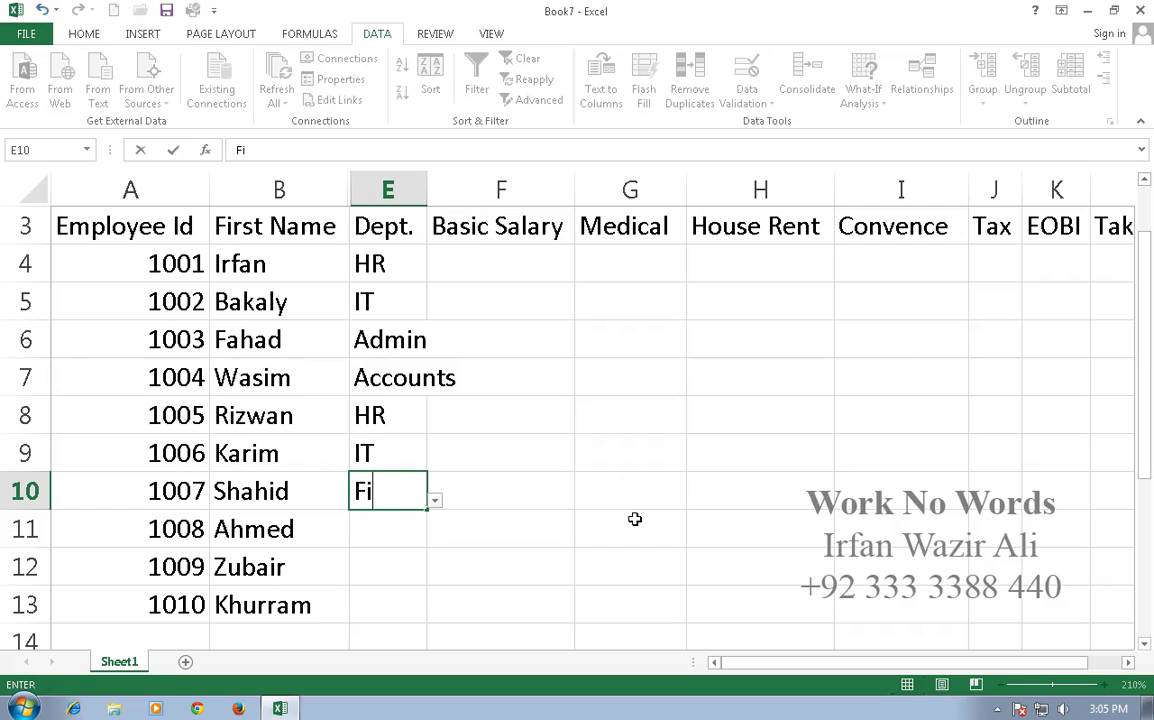
type("nance")
key("Return")
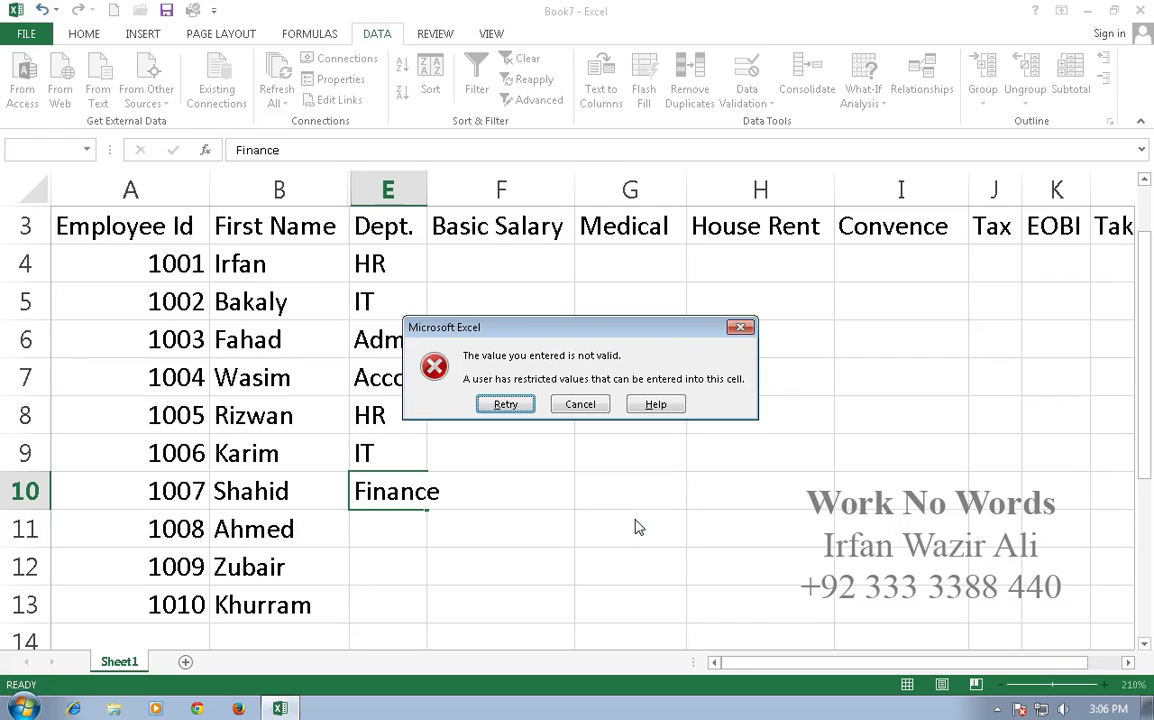
left_click(578, 405)
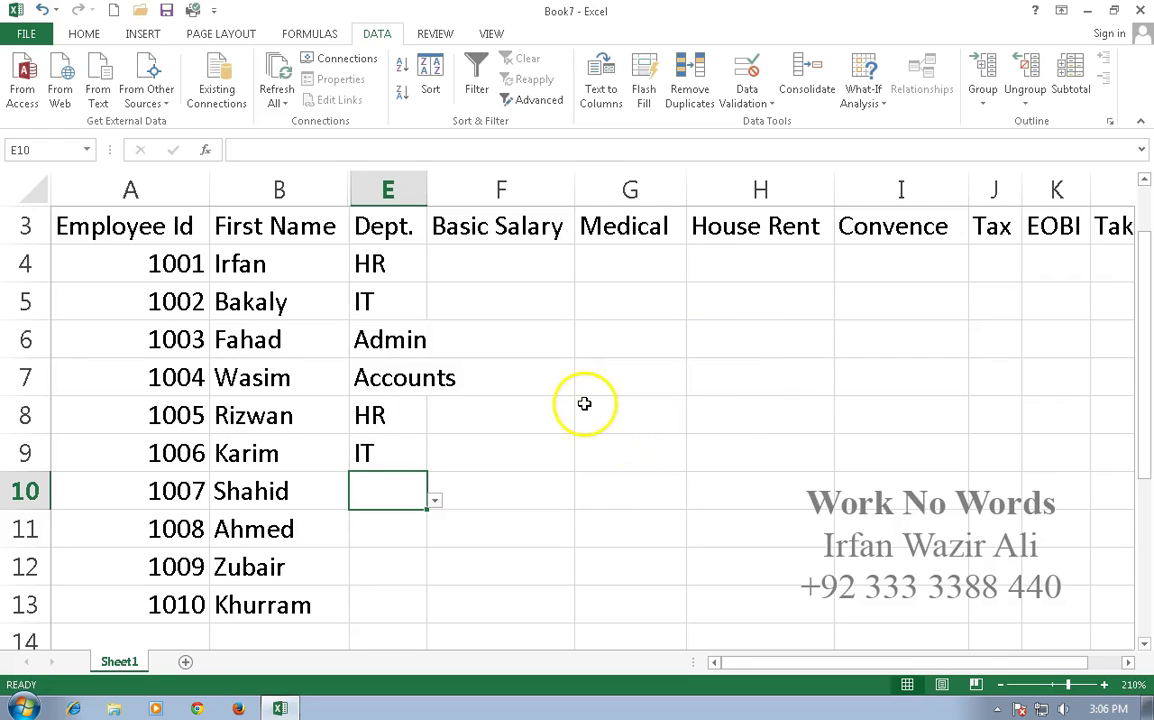
left_click_drag(388, 278, 381, 605)
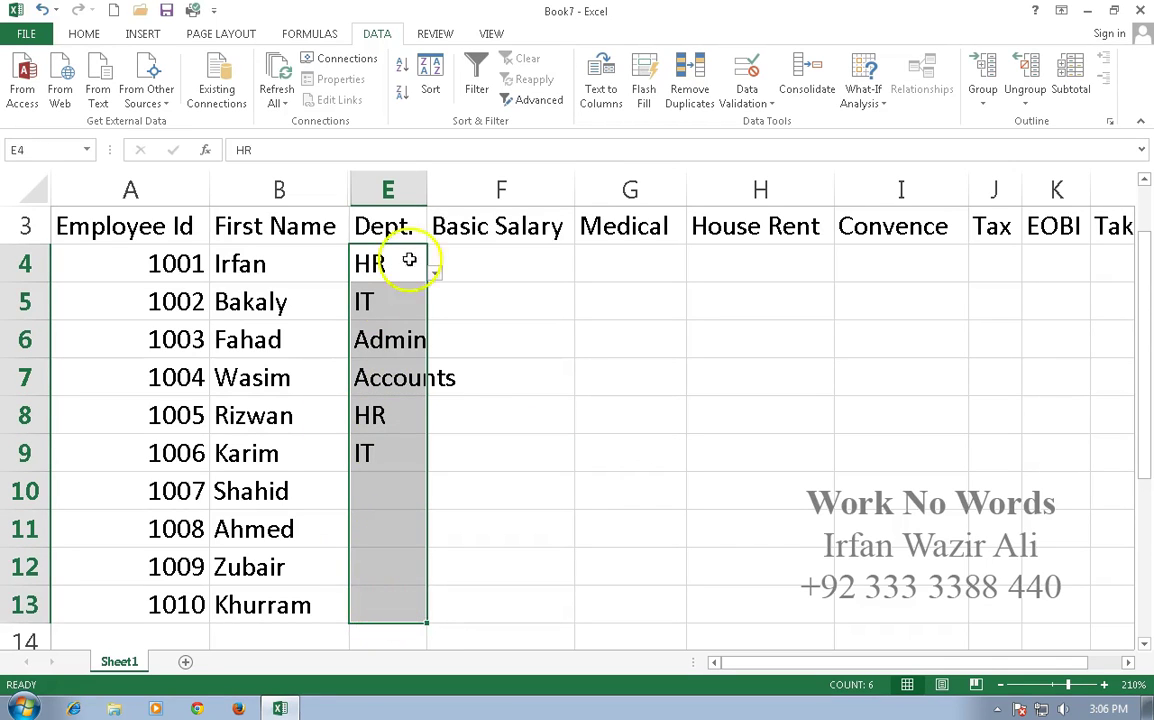
- Add a Stop error alert to the Dept. validation with a custom title and message 'Please select a porper value'
left_click(748, 100)
left_click(772, 123)
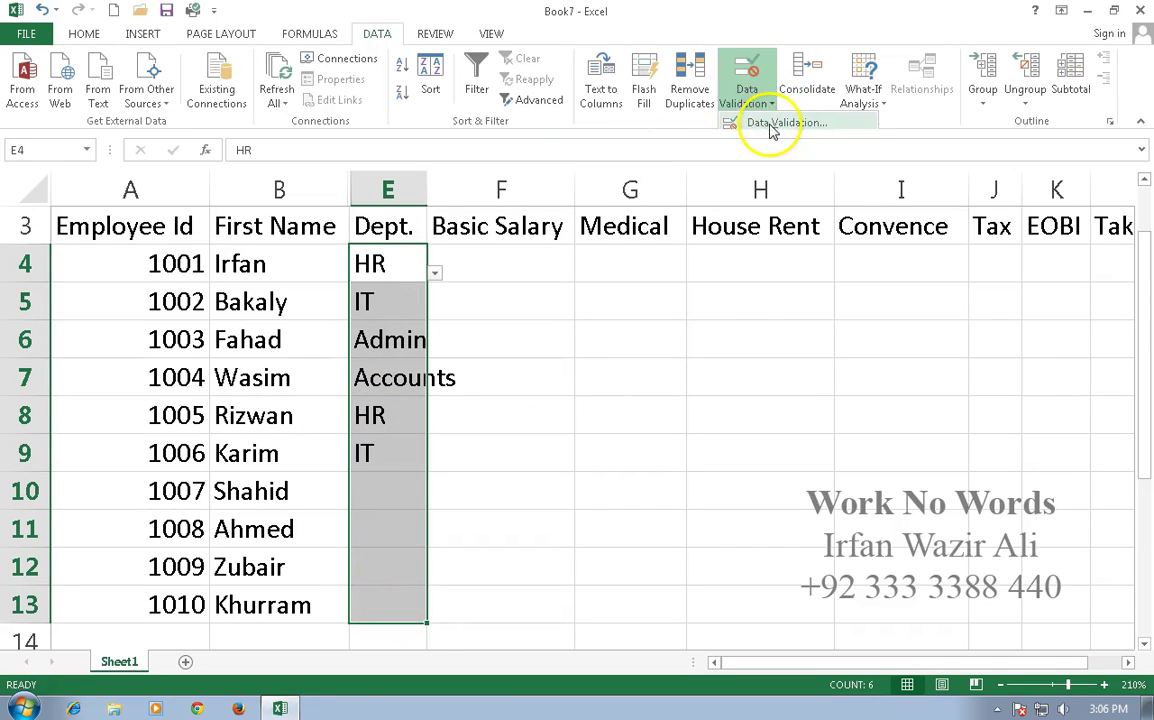
left_click(776, 257)
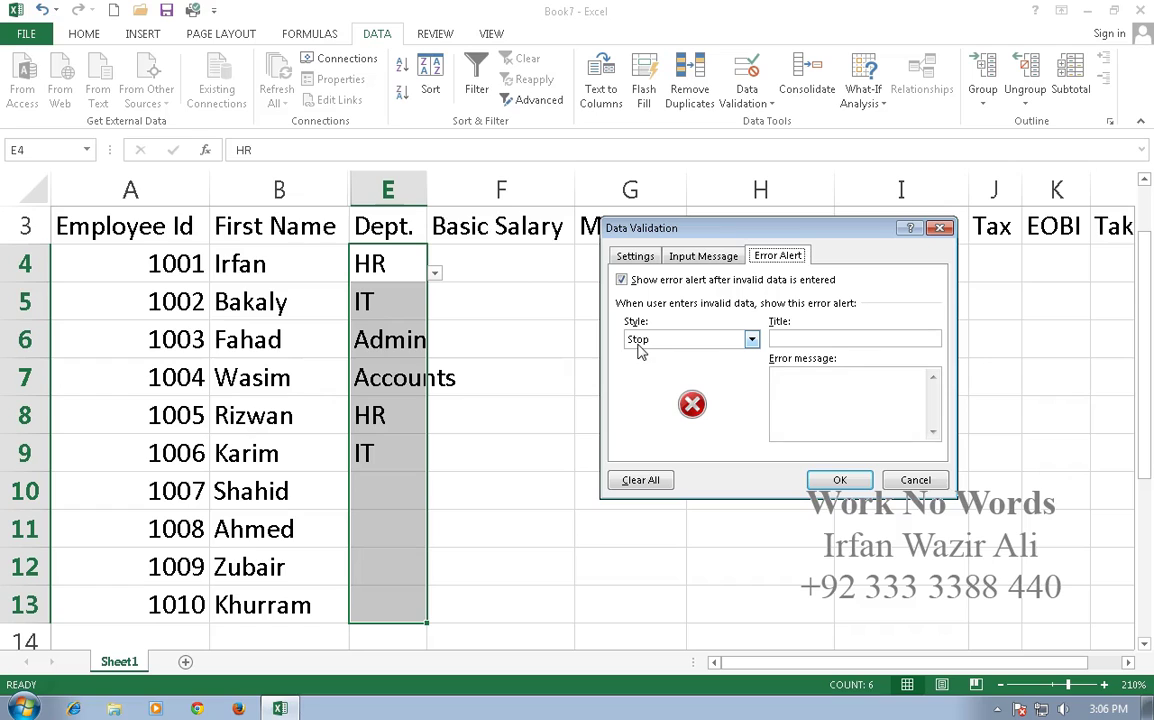
left_click(829, 338)
type("fan Ba")
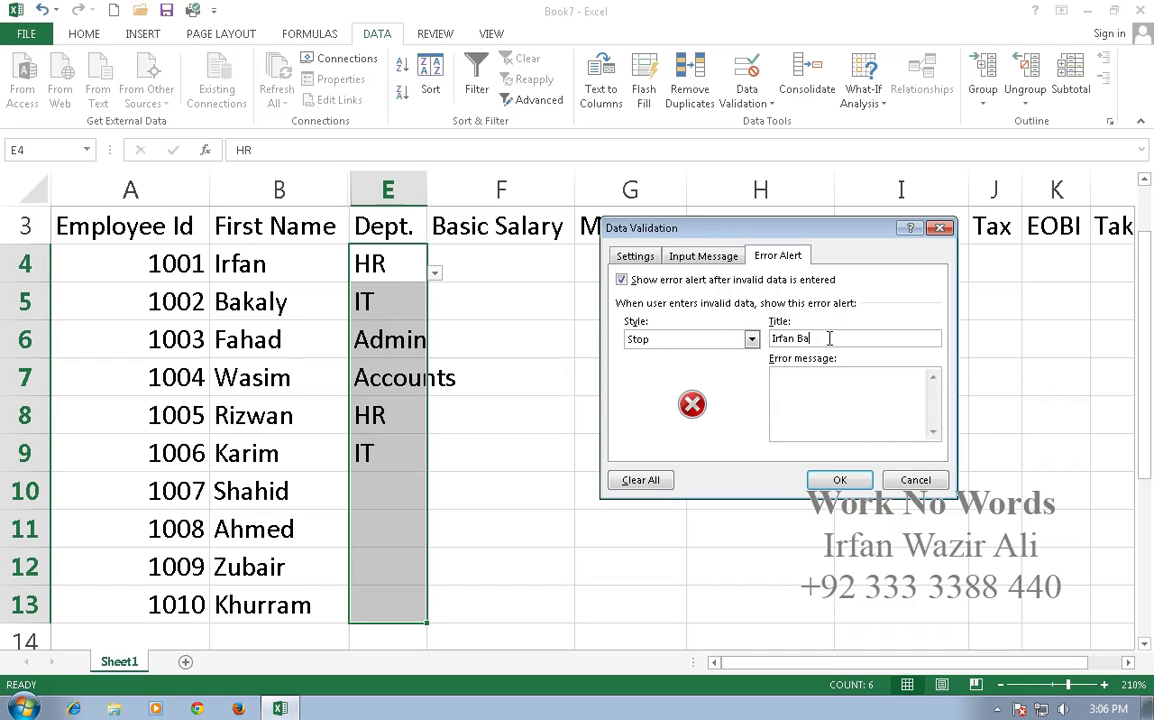
type("ly")
type("Please ")
type("select a p")
type("a")
key("BackSpace")
type("orper value")
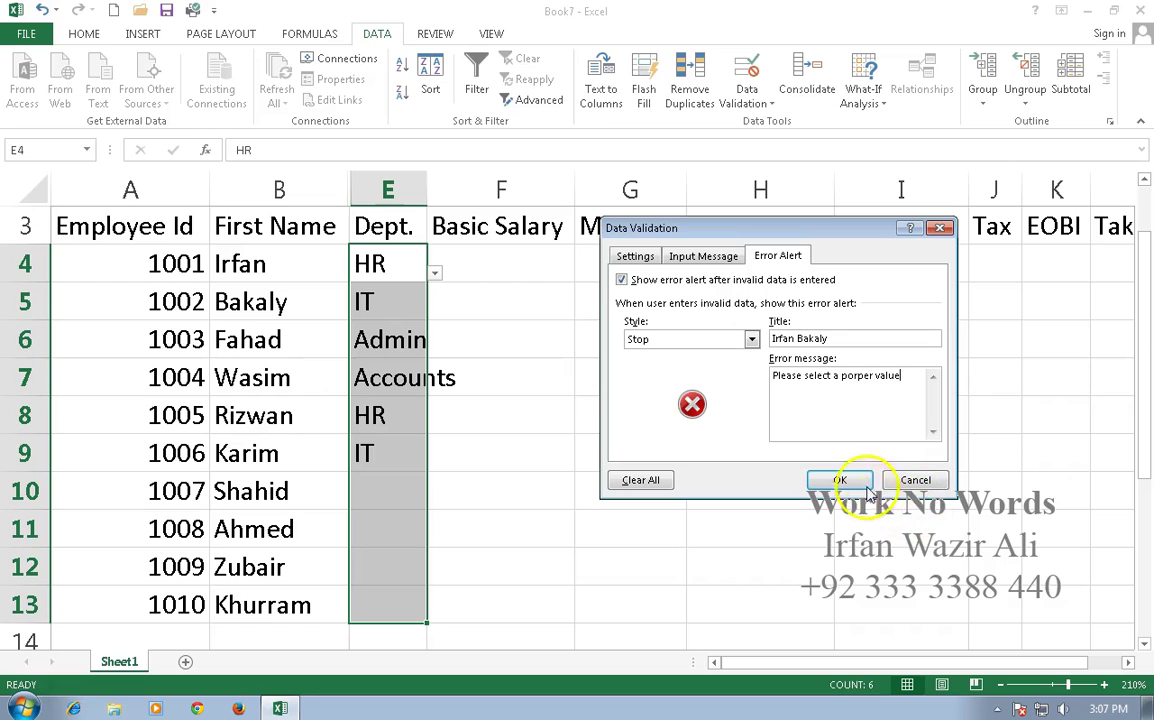
left_click(865, 484)
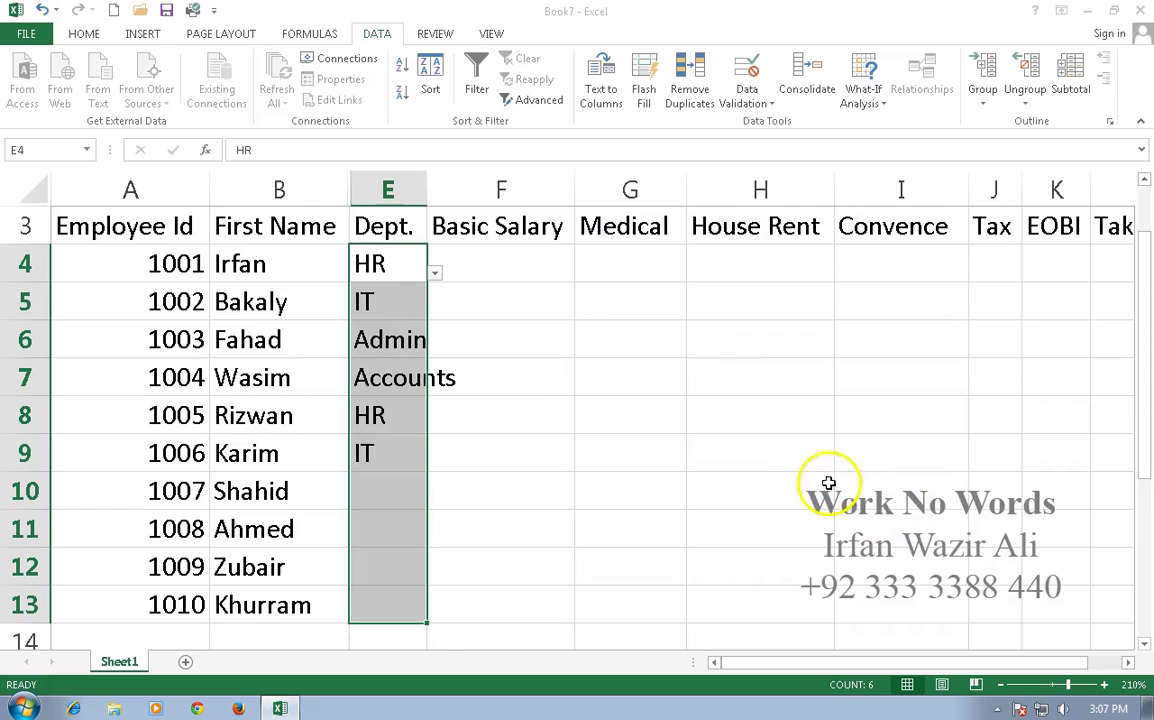
- Test the alert by entering Finance in E10, then clear the rejected entry
left_click(387, 478)
type("Fian")
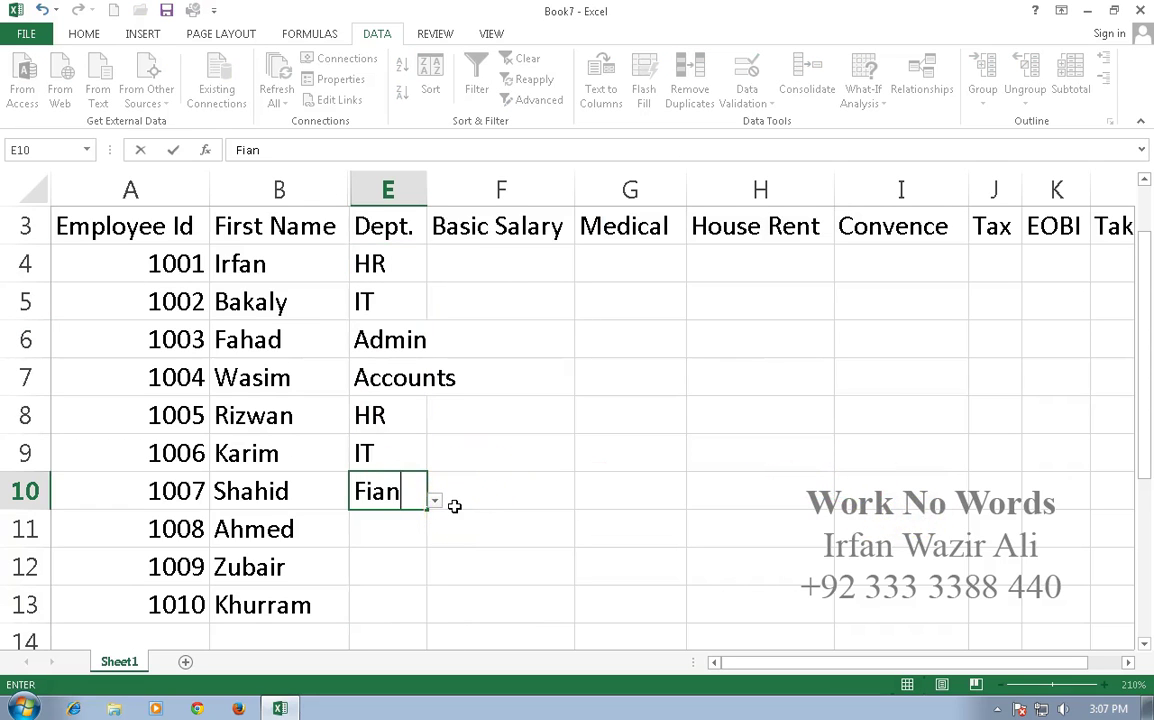
key("BackSpace")
key("BackSpace")
key("BackSpace")
type("ina")
type("nce")
key("Return")
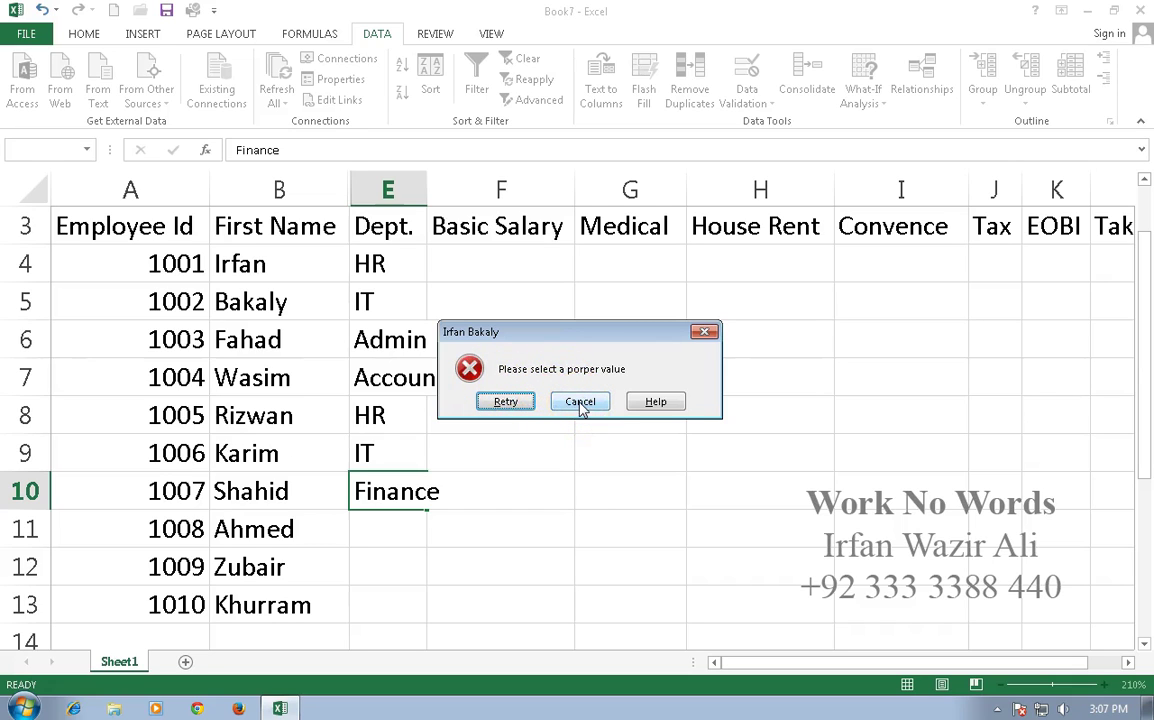
left_click(505, 405)
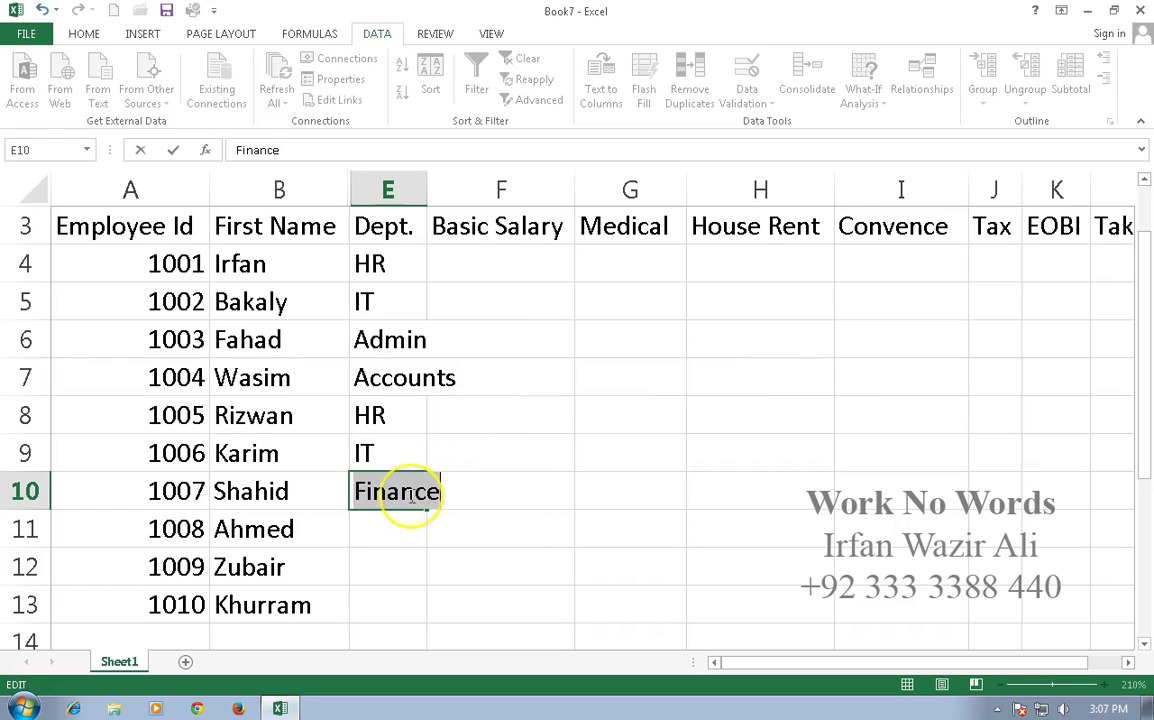
key("BackSpace")
left_click(399, 522)
- Choose HR, IT and Admin from the Dept. dropdowns for cells E10, E11 and E12
left_click(412, 501)
left_click(433, 500)
left_click(412, 525)
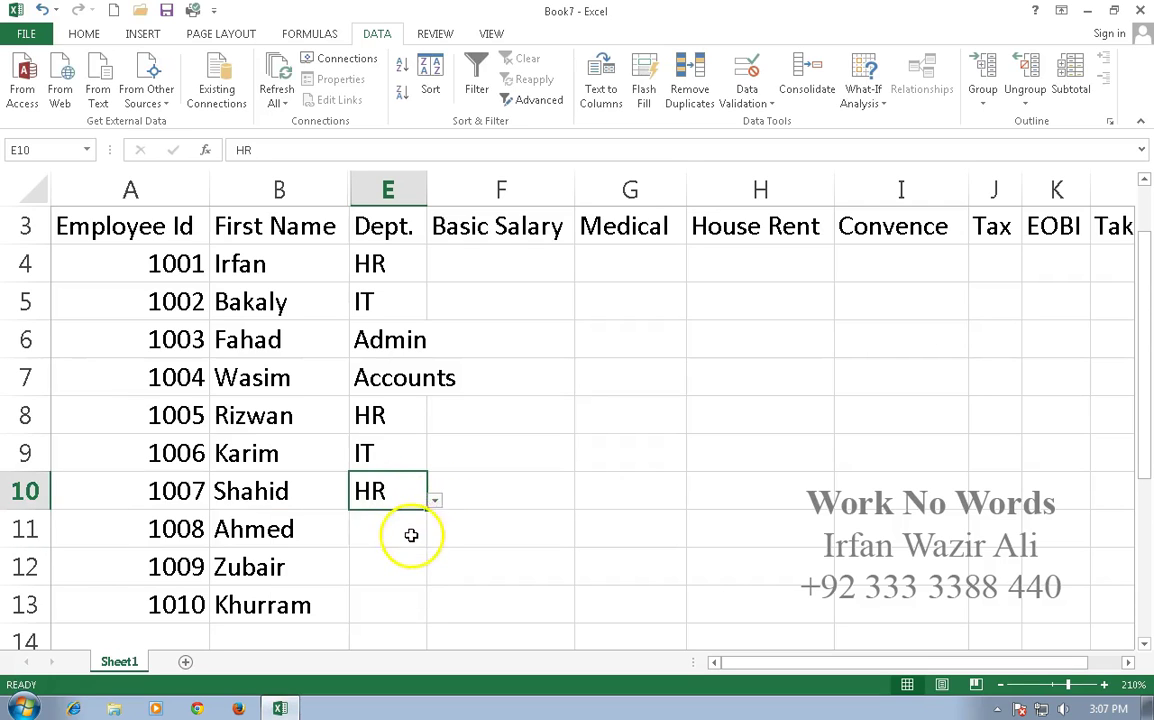
left_click(418, 536)
left_click(433, 540)
left_click(399, 585)
left_click(404, 571)
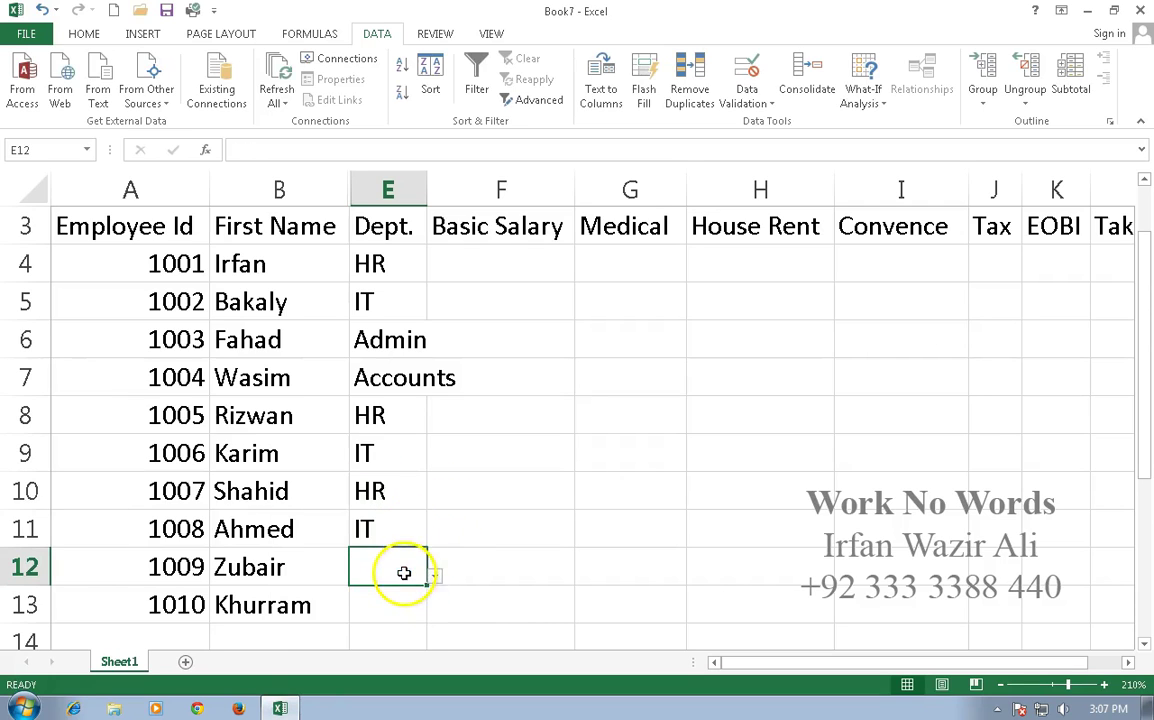
left_click(434, 577)
left_click(386, 649)
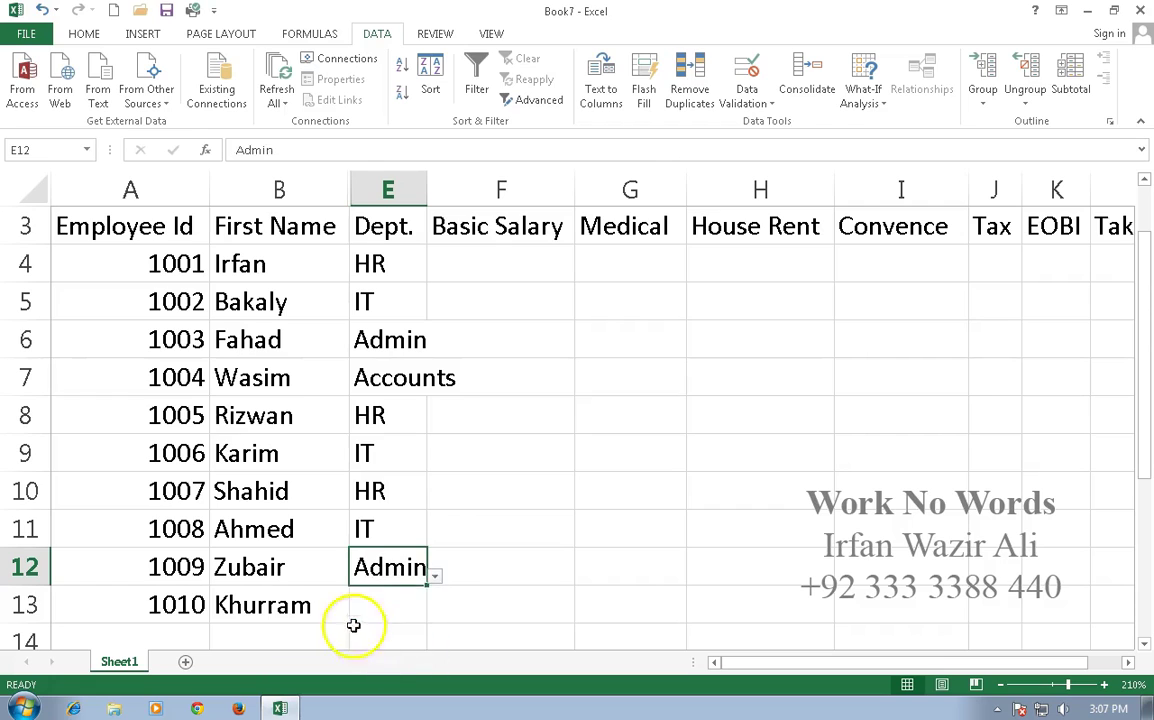
left_click(420, 608)
left_click(435, 614)
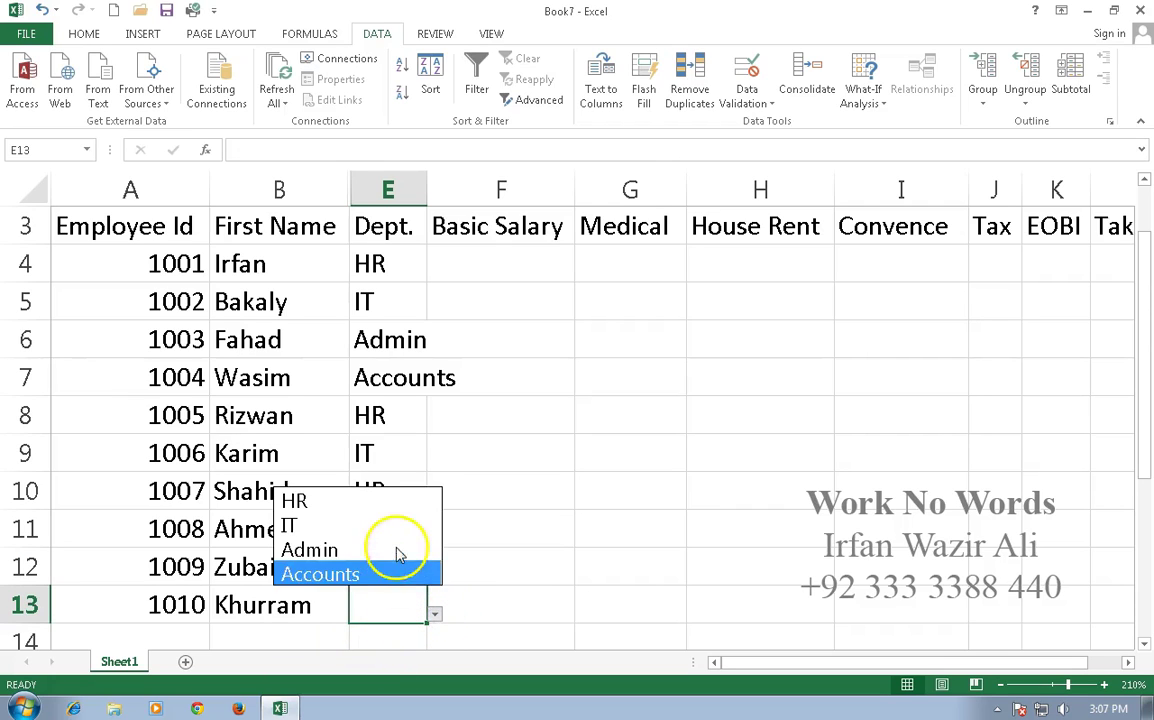